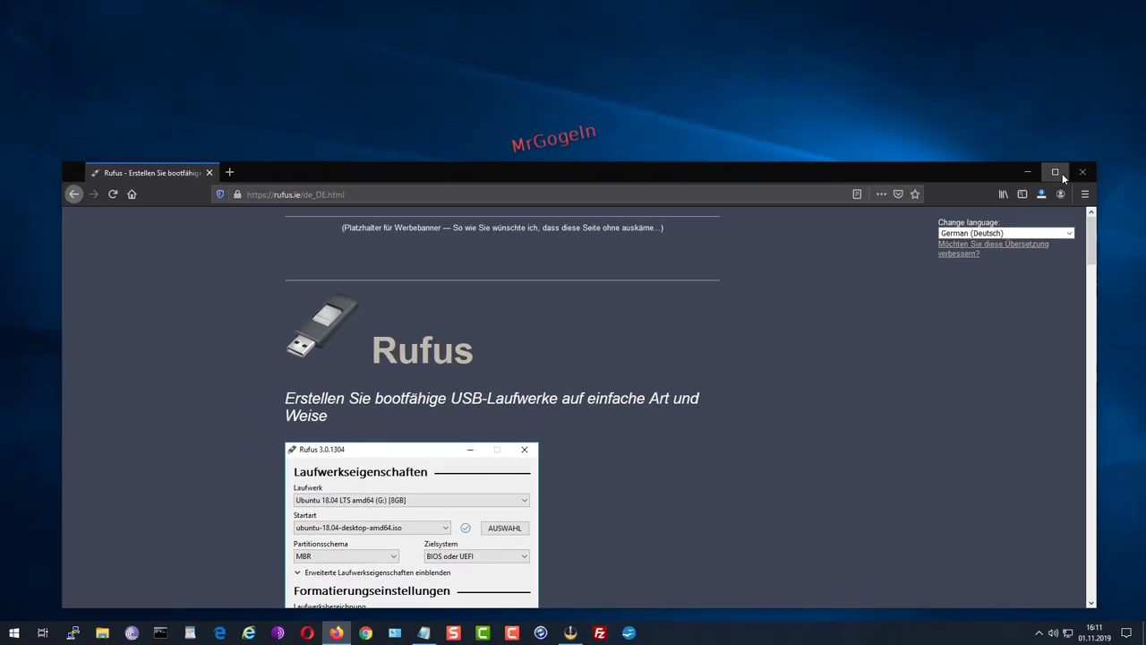
Maximize the browser window and review the Rufus page, including its address, description, download section and usage notes
click(1055, 171)
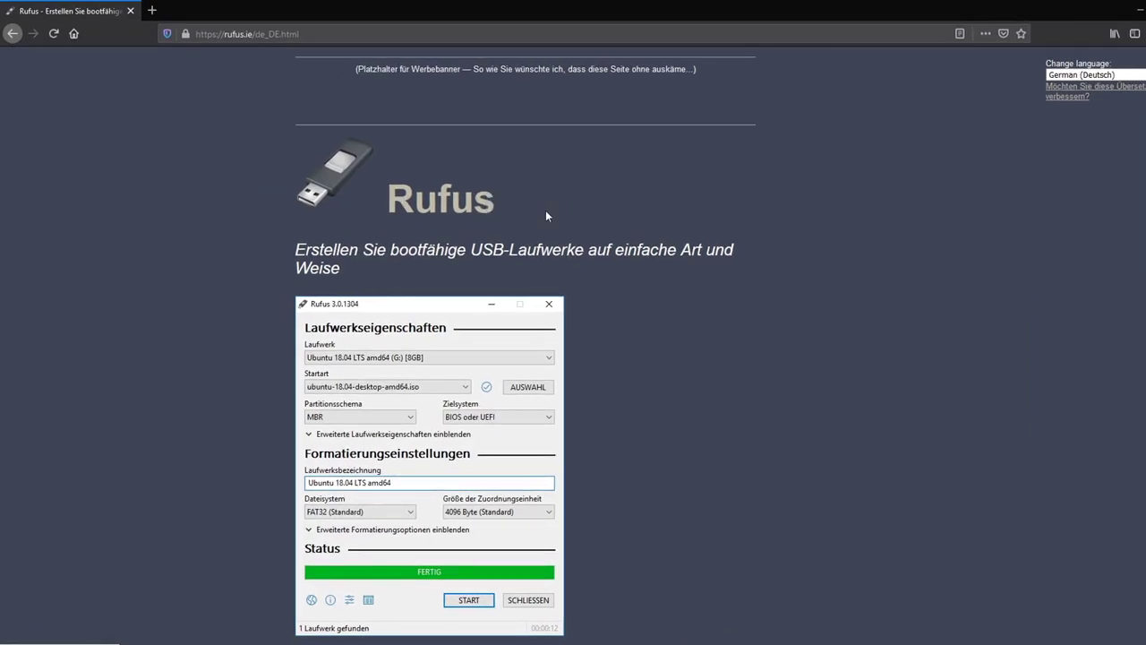
scroll(700, 329, down, 5)
scroll(688, 306, up, 5)
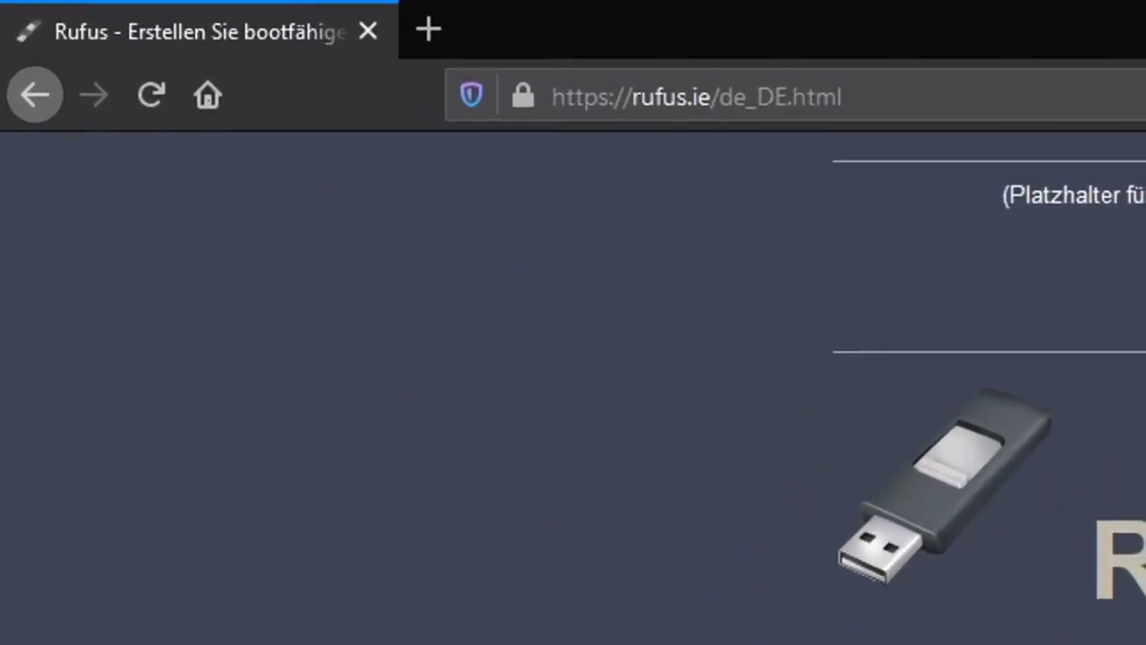
scroll(428, 448, down, 10)
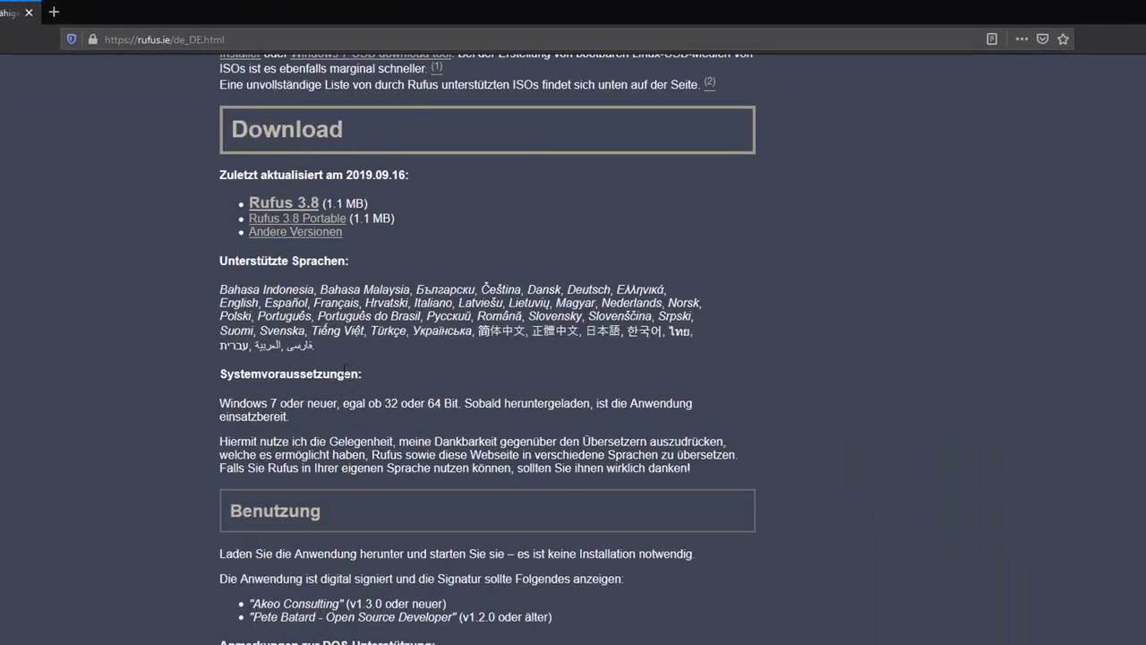
scroll(344, 369, down, 5)
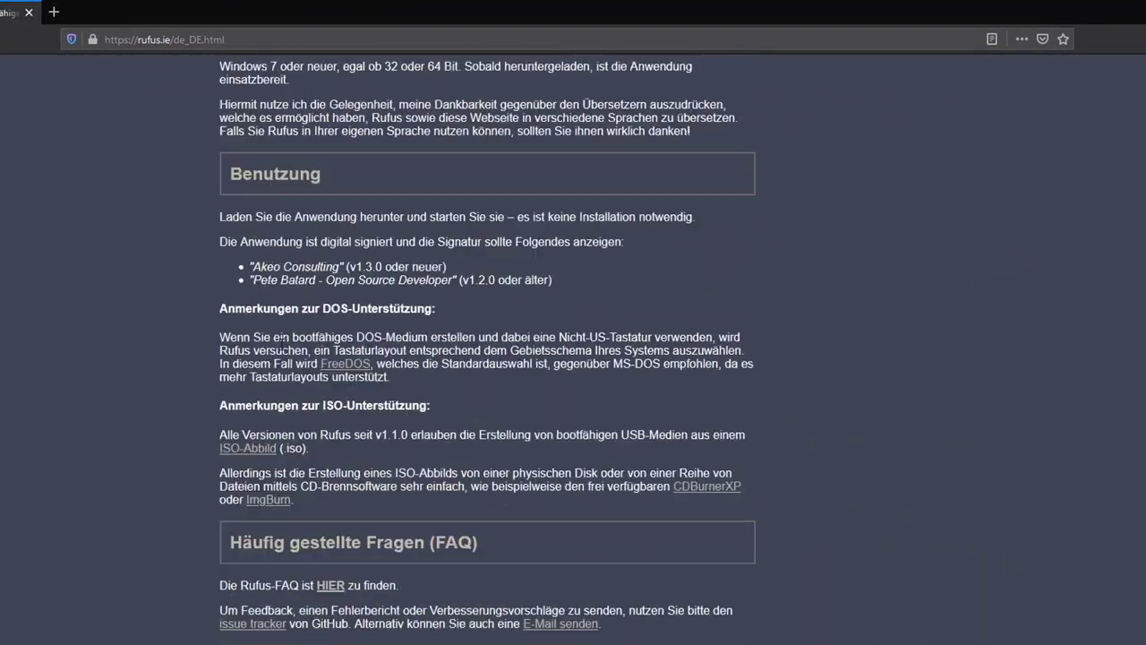
scroll(322, 337, up, 15)
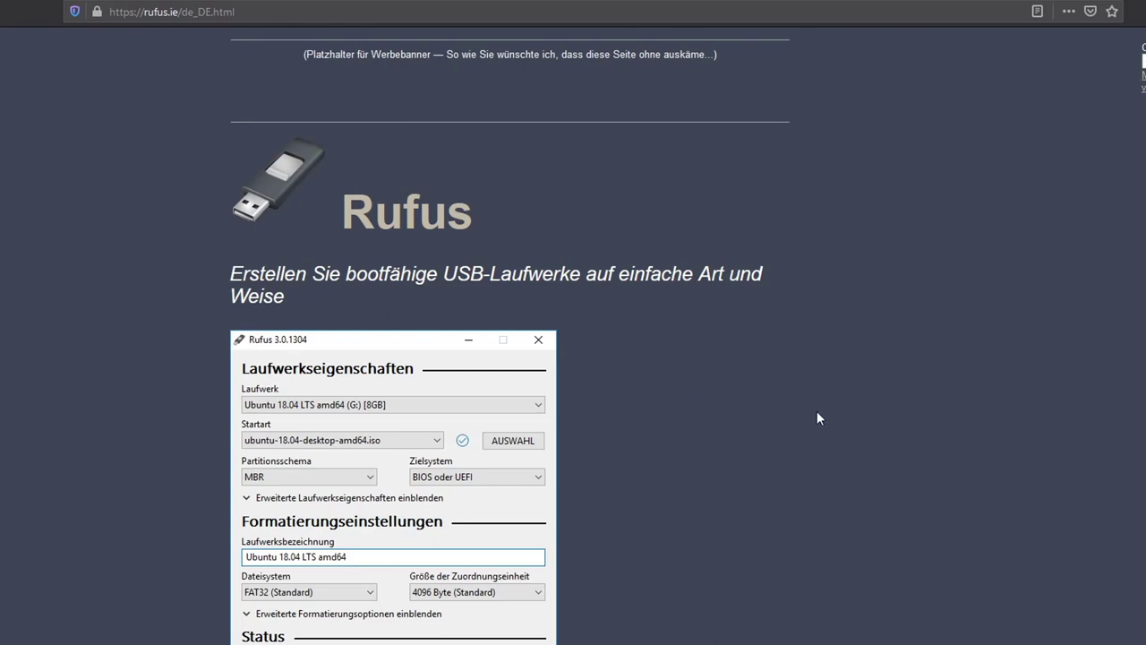
scroll(797, 414, down, 5)
scroll(865, 543, down, 6)
scroll(974, 391, down, 5)
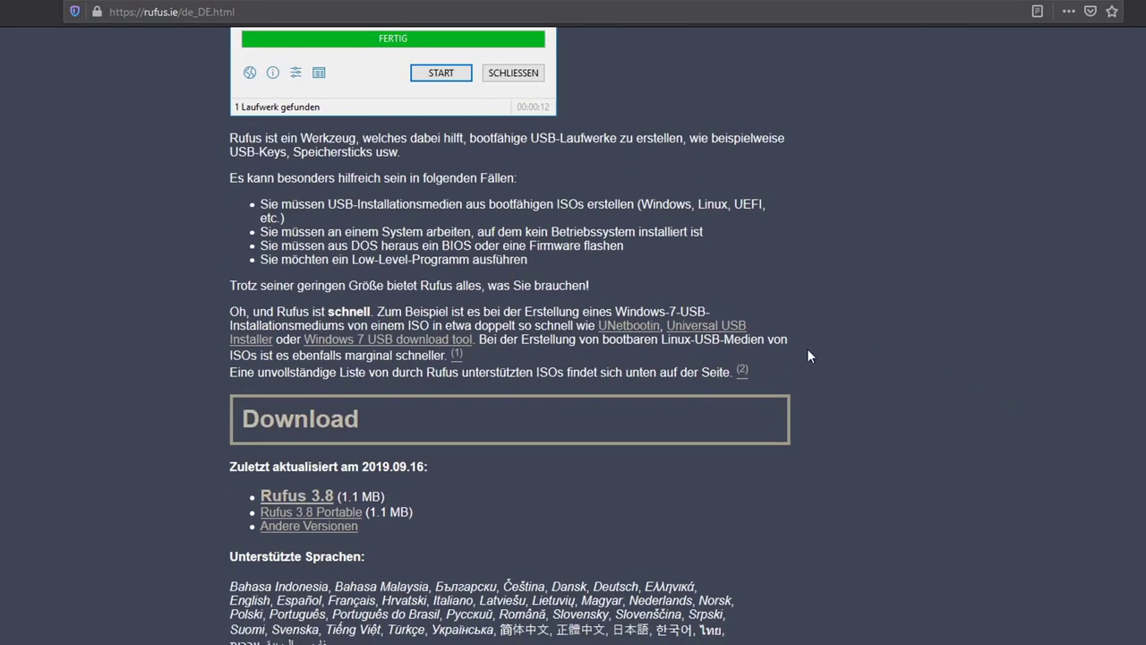
scroll(807, 355, up, 10)
click(265, 8)
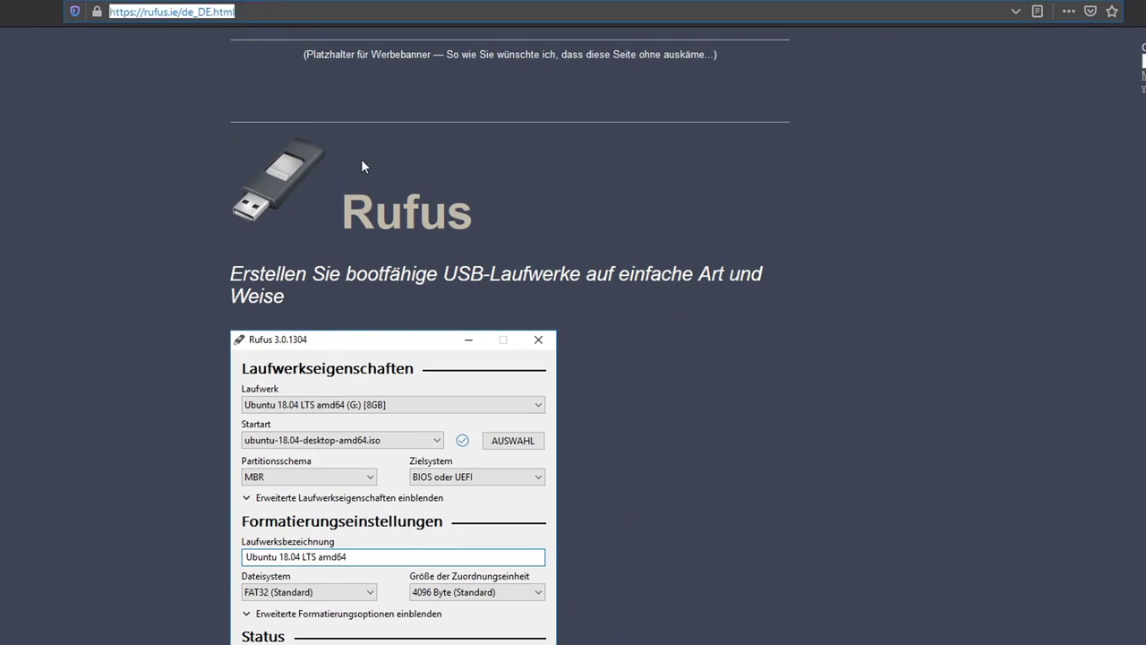
scroll(508, 257, down, 6)
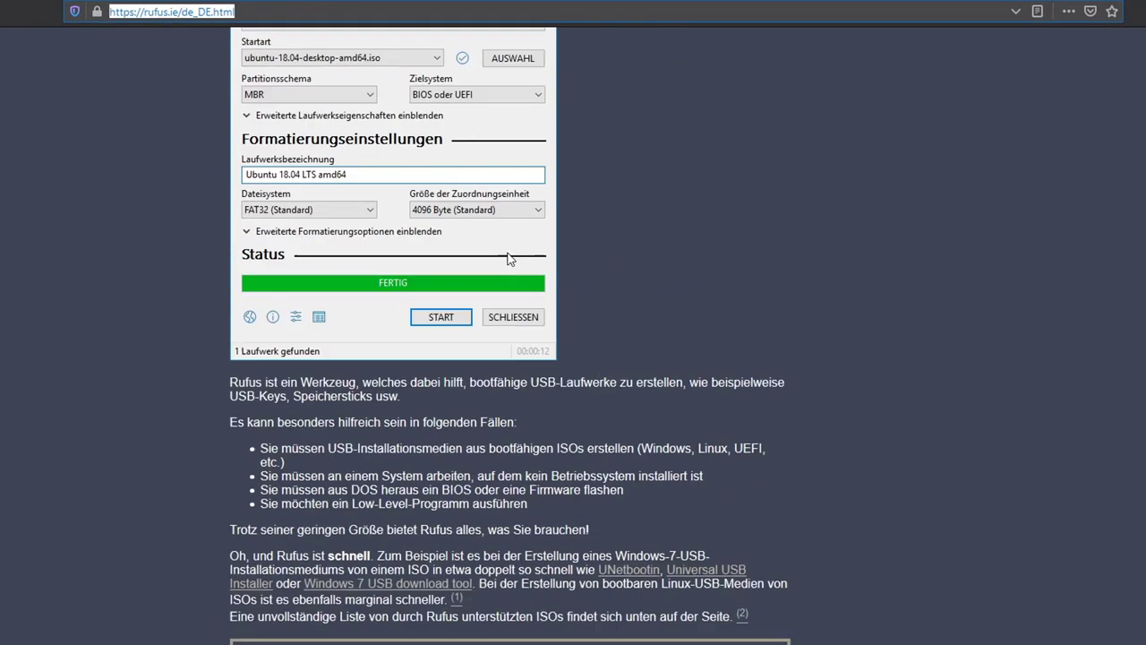
scroll(508, 257, down, 7)
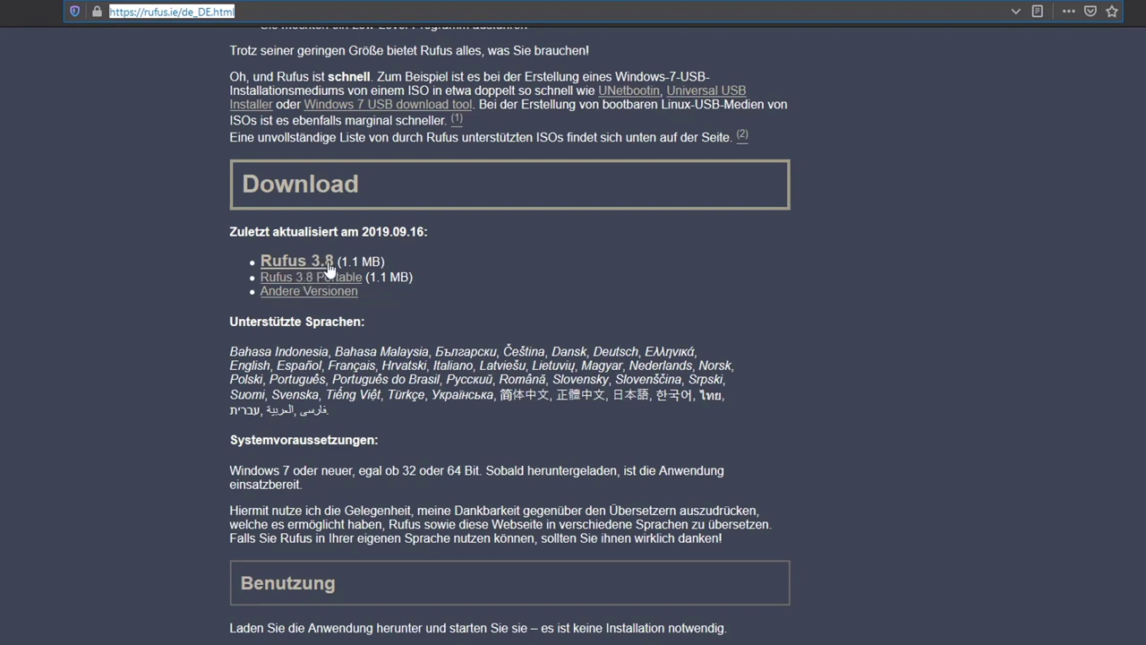
Download Rufus 3.8 from the page's Download section and save rufus-3.8.exe to the Desktop folder
scroll(335, 267, down, 2)
click(253, 273)
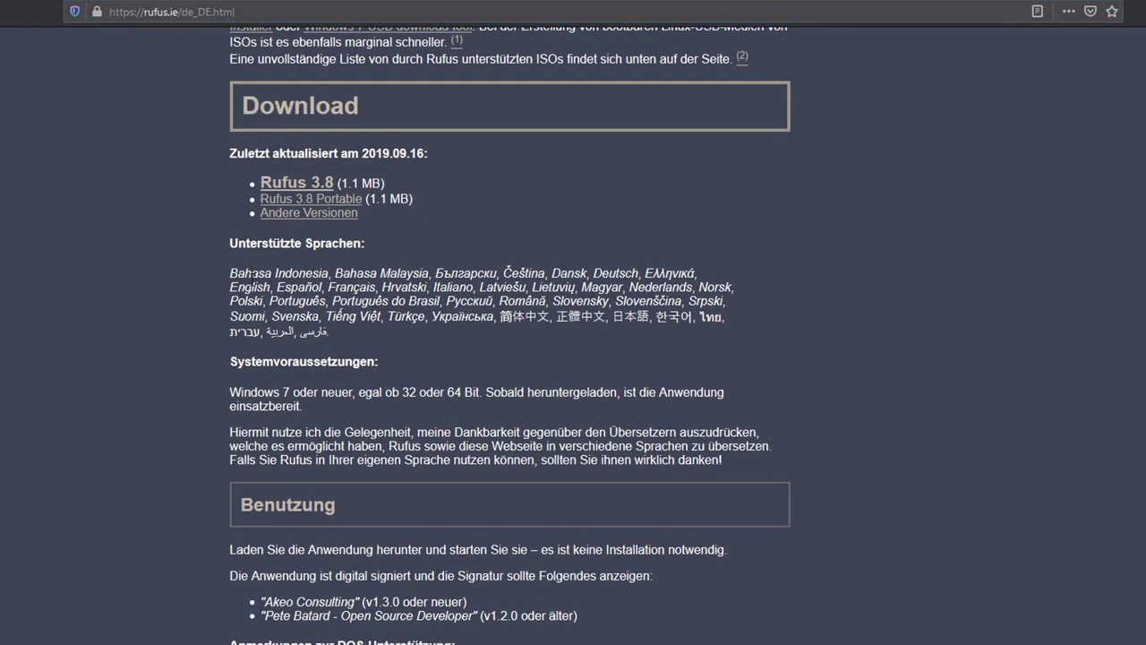
scroll(246, 273, up, 4)
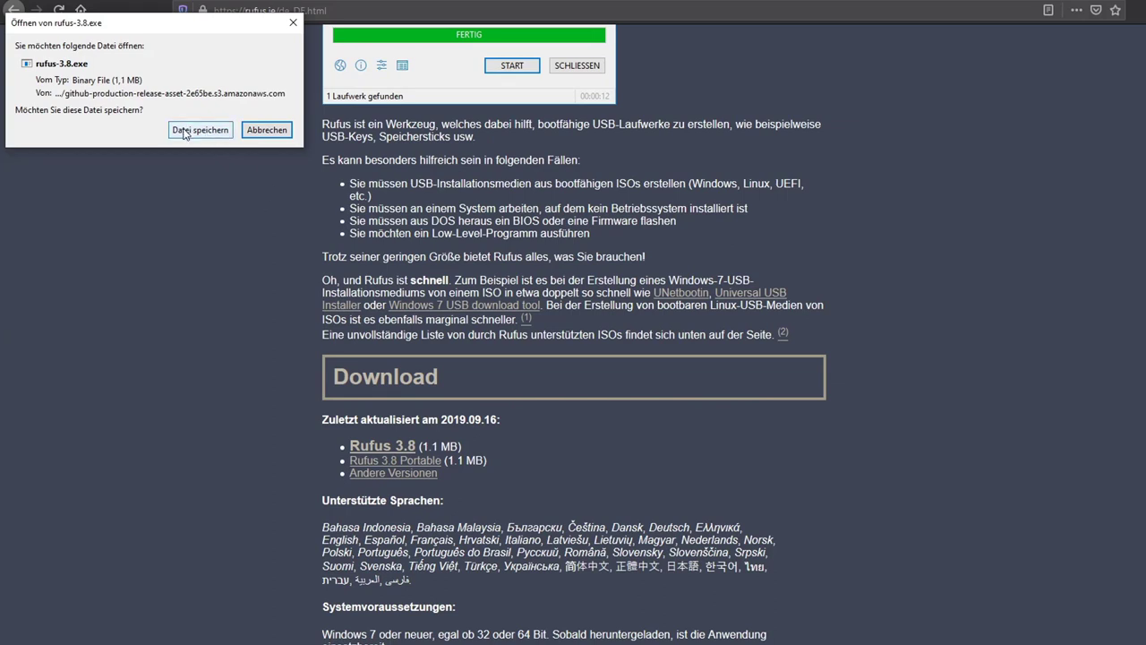
click(196, 132)
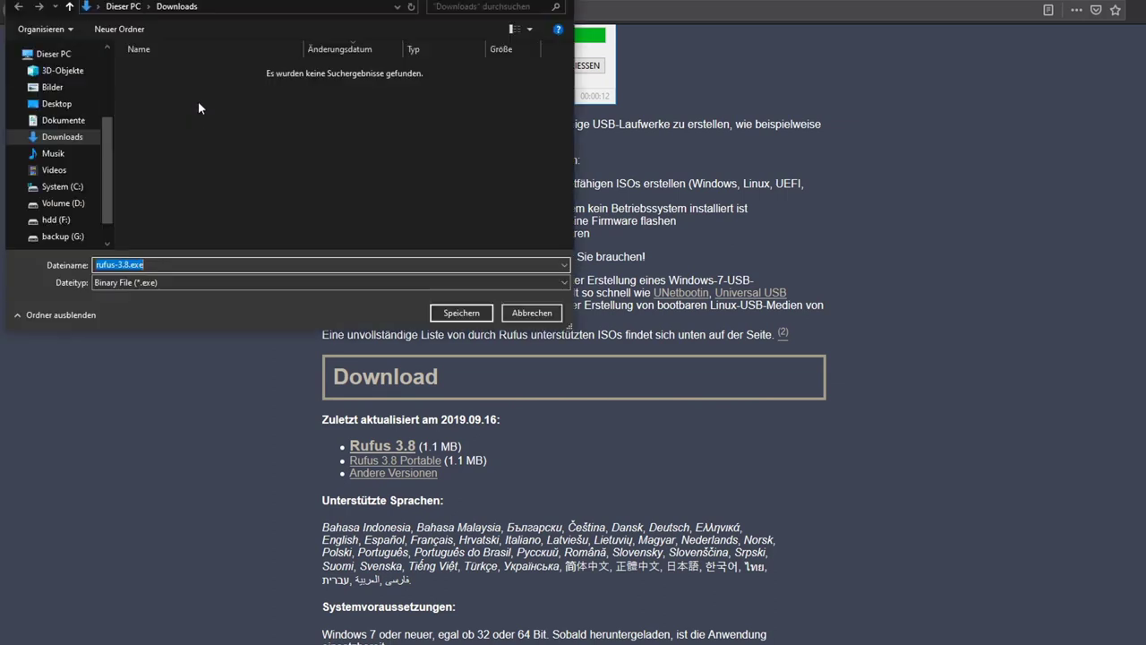
click(65, 106)
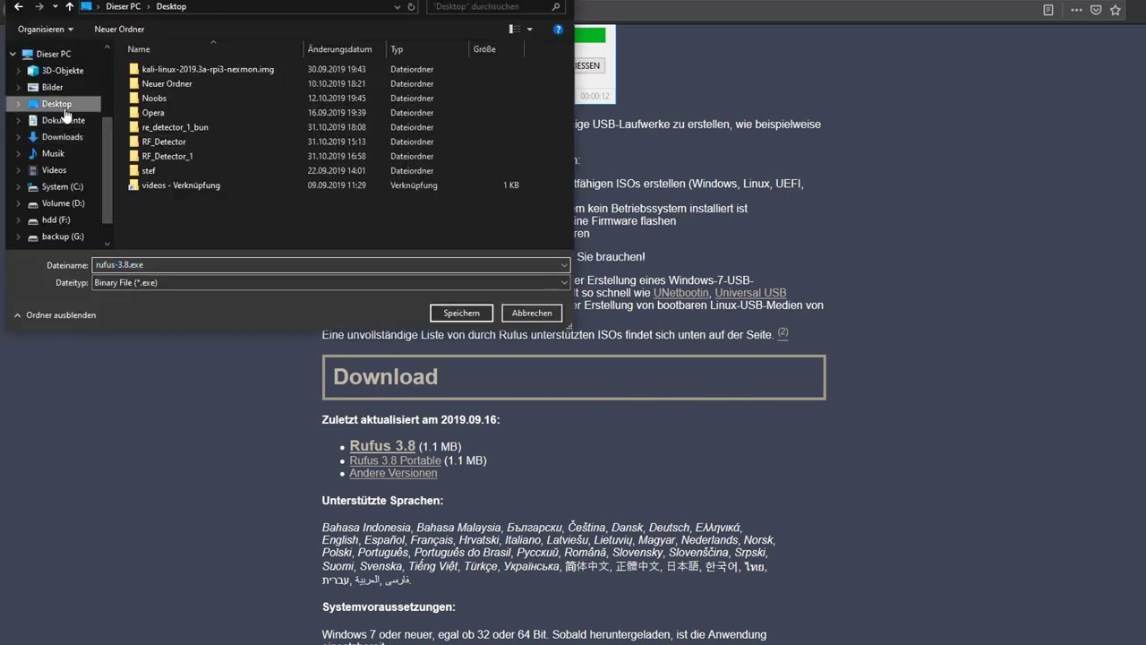
click(461, 313)
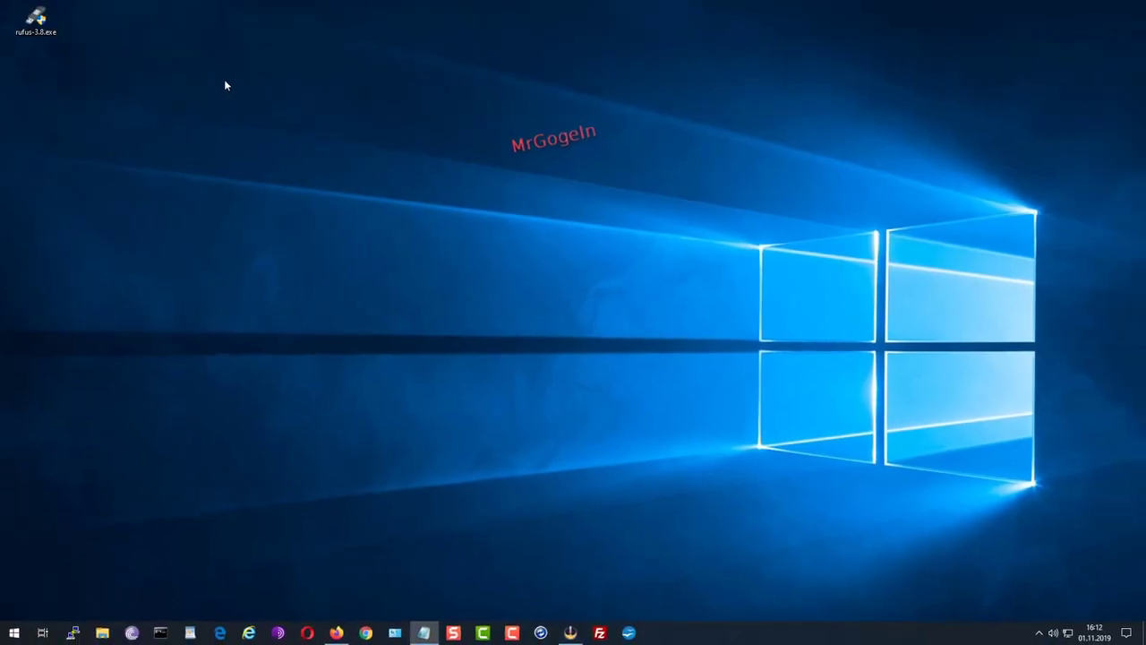
Refresh the desktop and move the rufus-3.8.exe icon toward the middle of the desktop
right_click(224, 79)
click(267, 117)
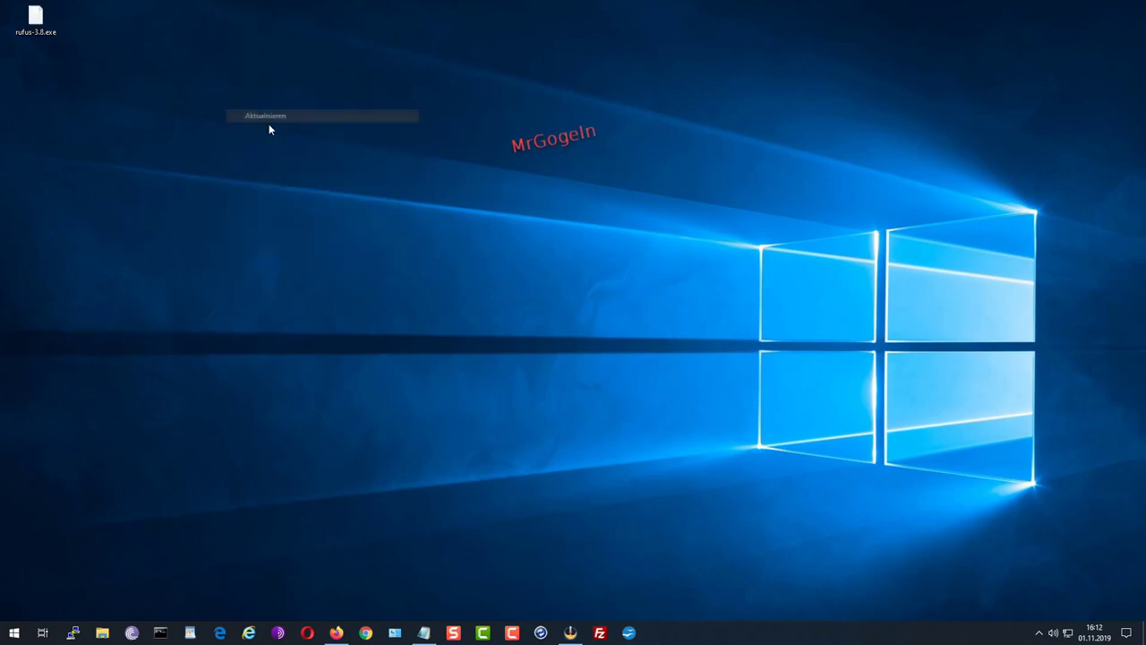
drag(36, 21, 542, 291)
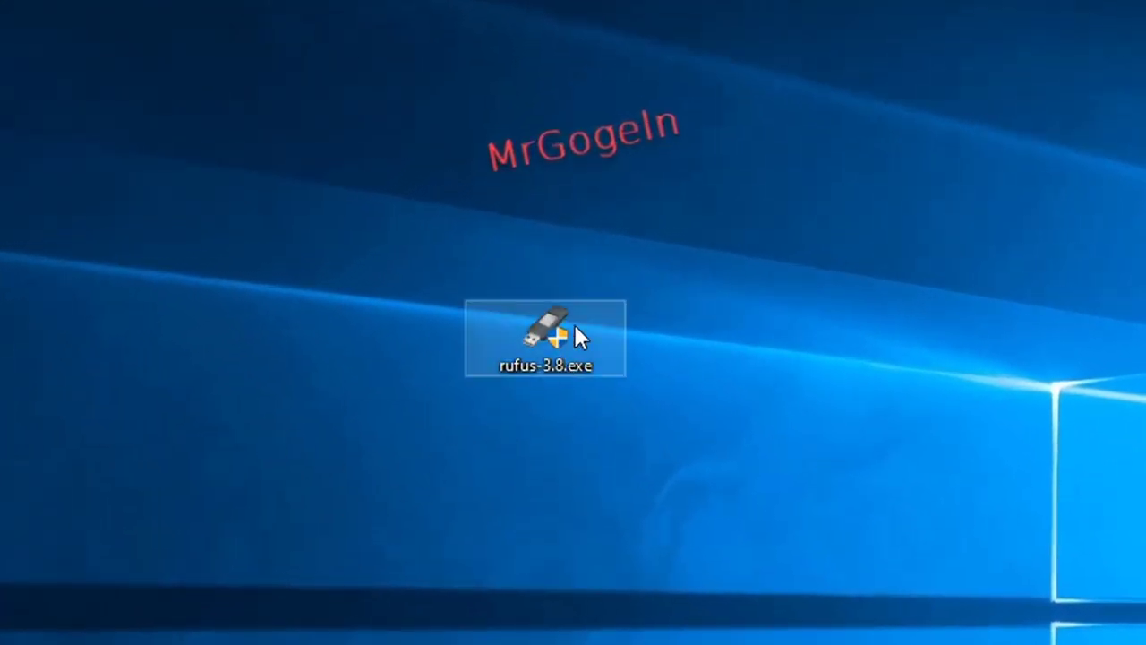
Run rufus-3.8.exe from the desktop as administrator
right_click(571, 329)
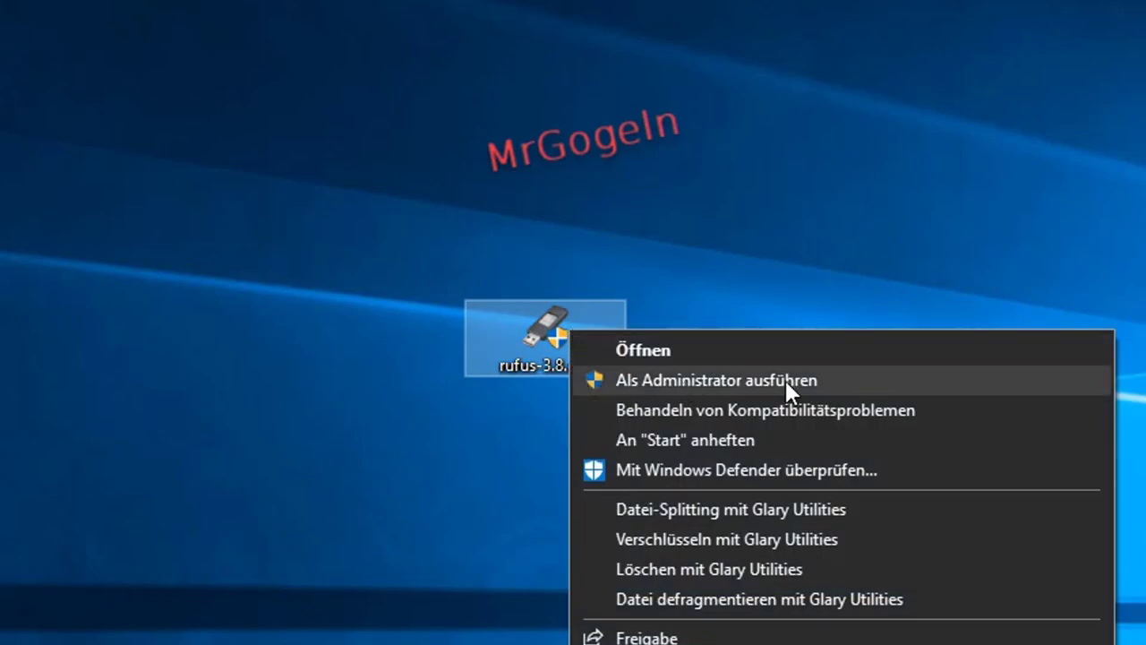
right_click(516, 328)
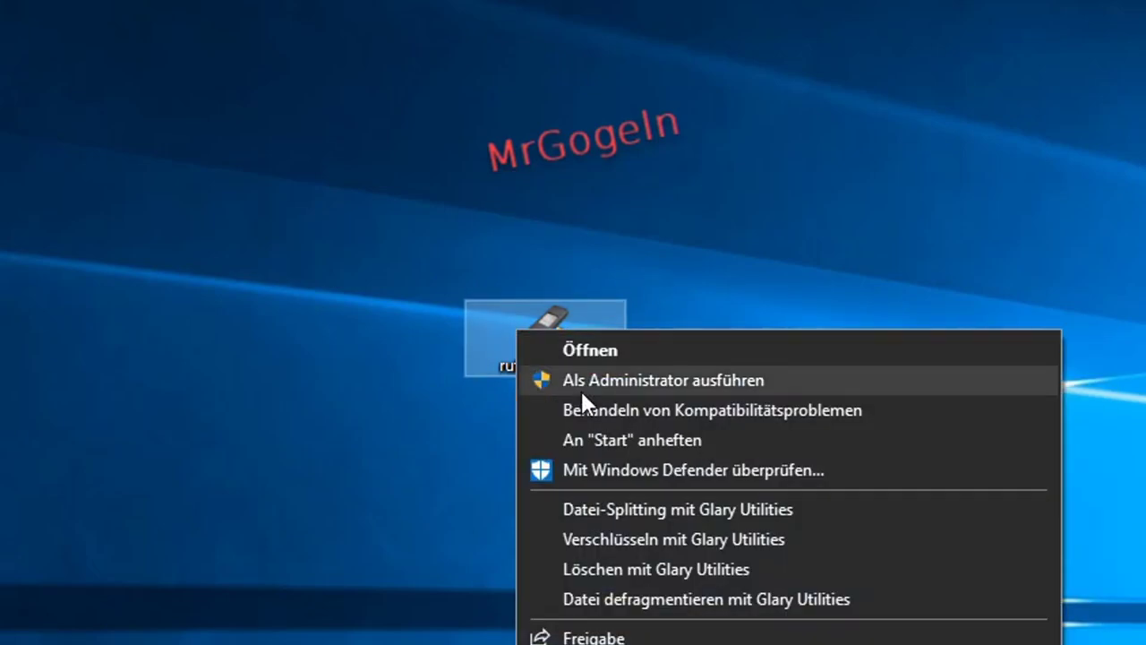
click(631, 379)
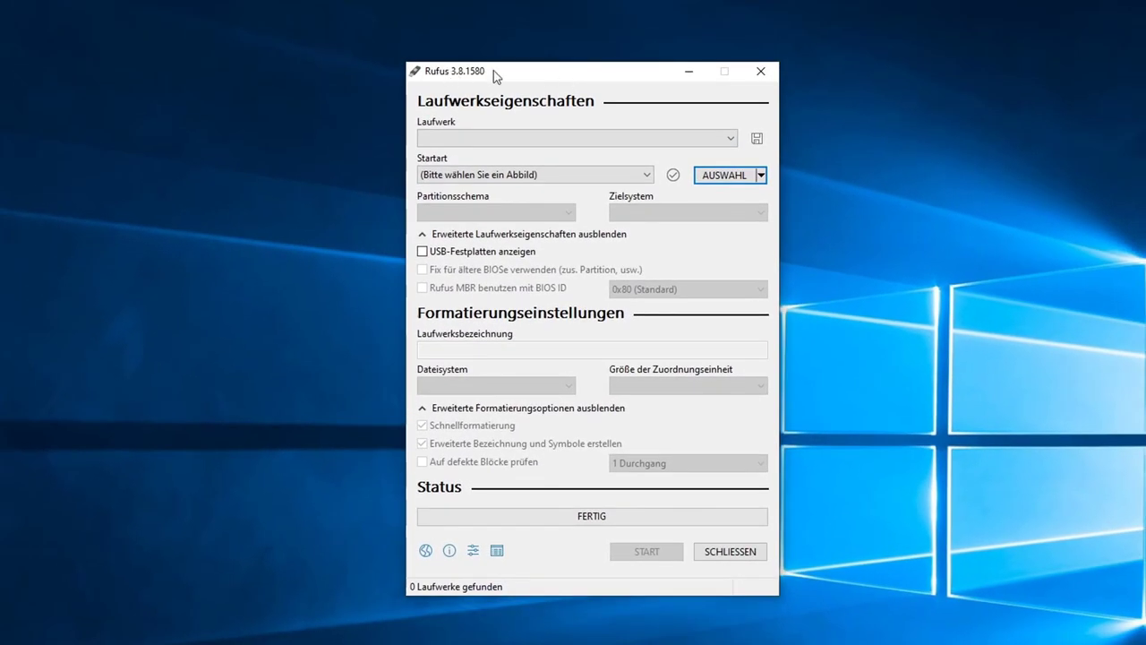
Examine the drive list, the available boot types and the file dialog for choosing an image, without changing any setting
click(423, 136)
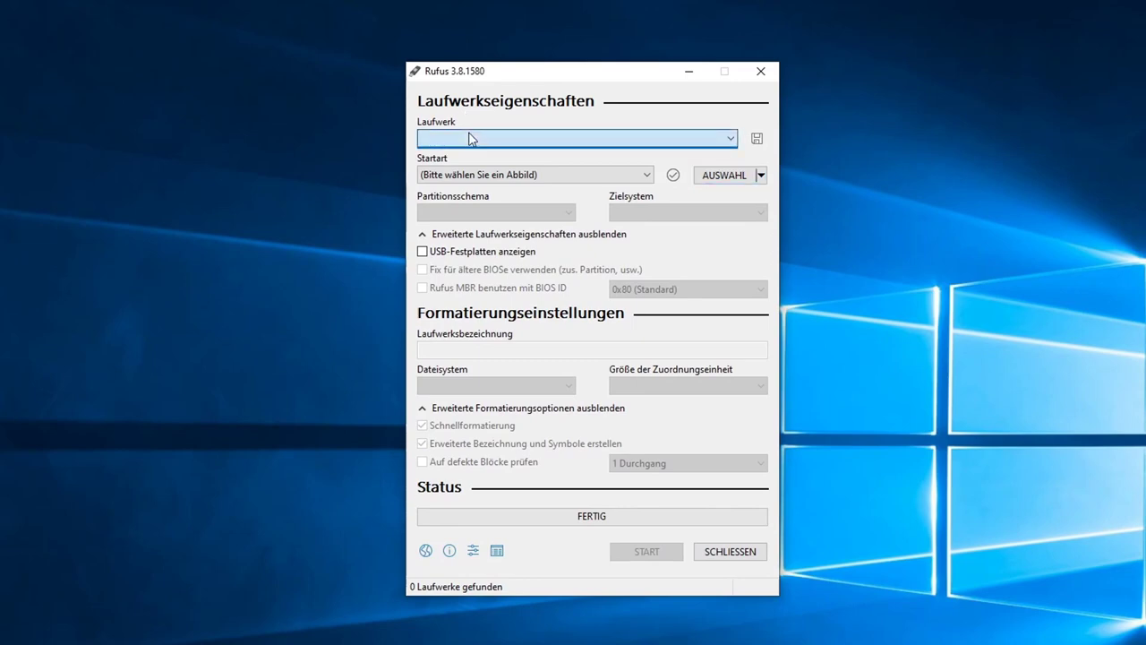
click(731, 142)
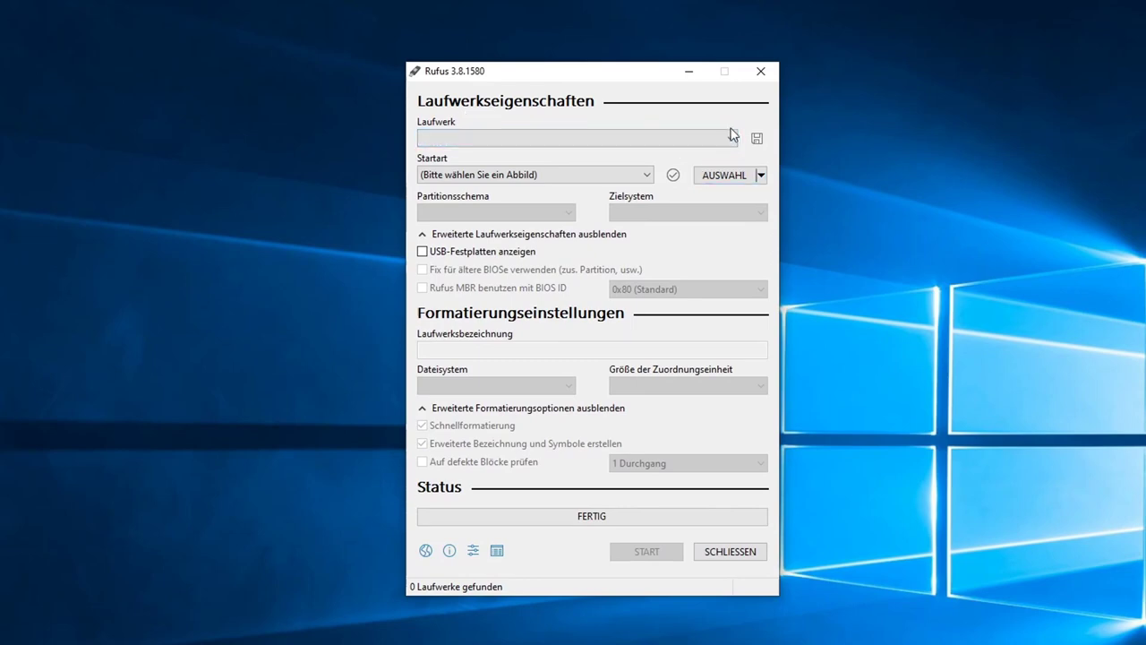
click(430, 136)
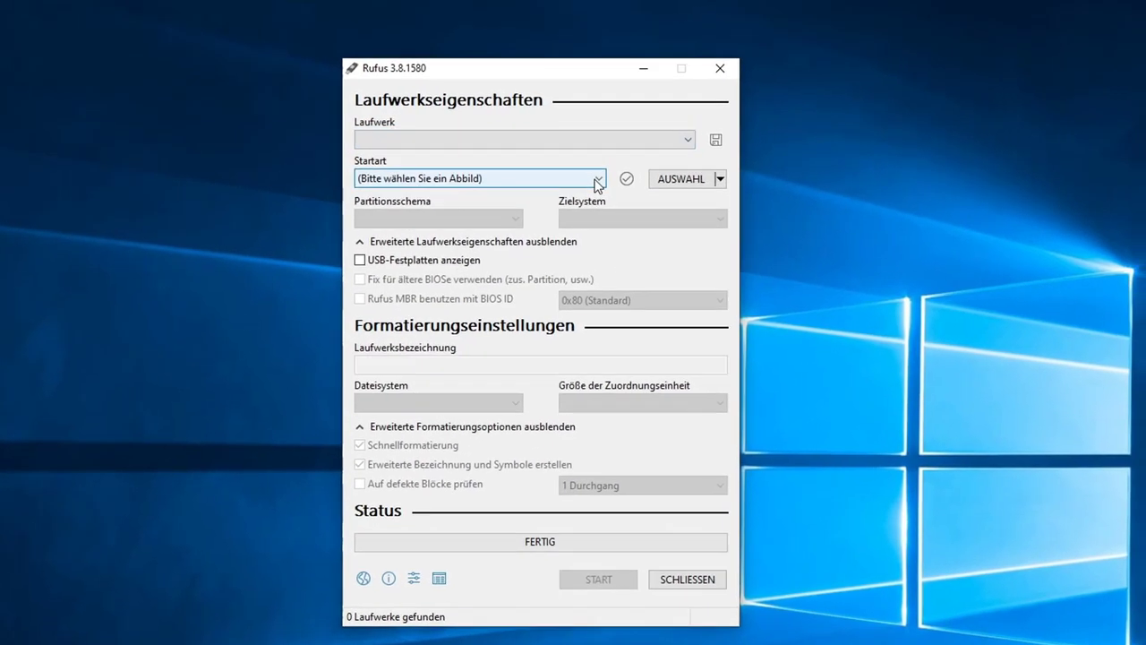
click(597, 182)
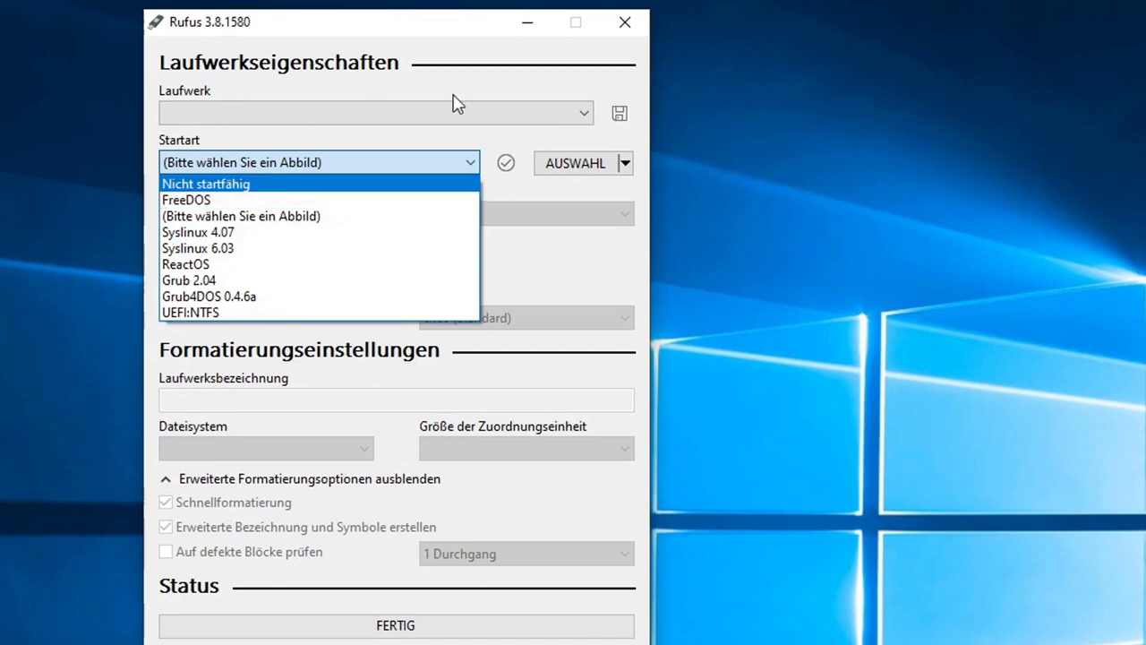
click(489, 114)
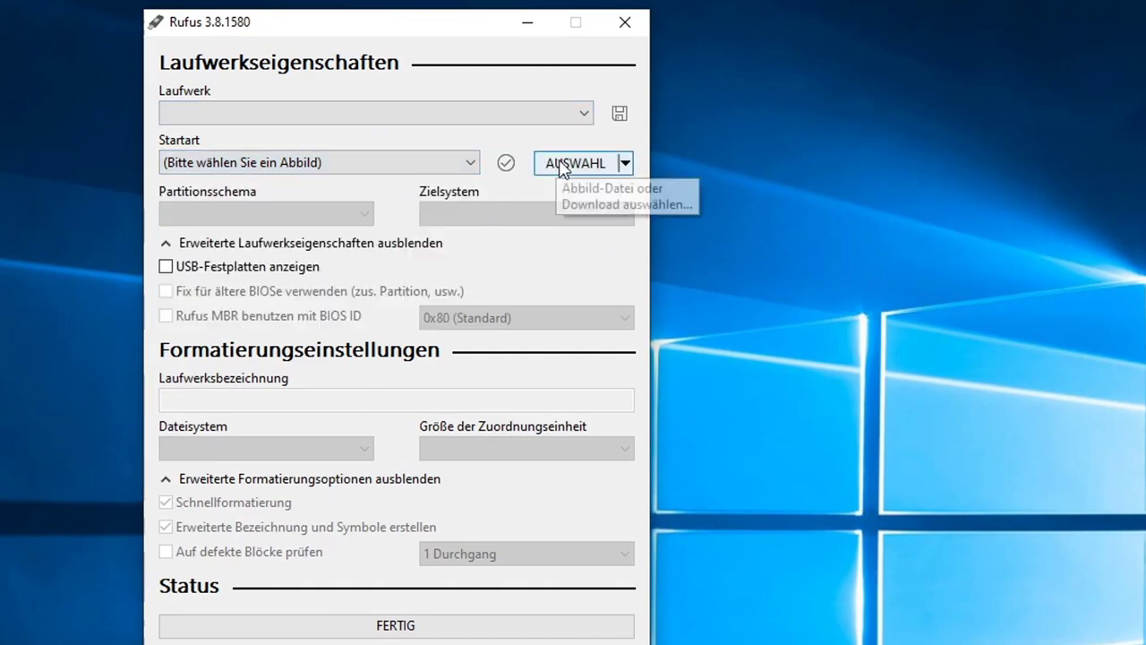
click(566, 166)
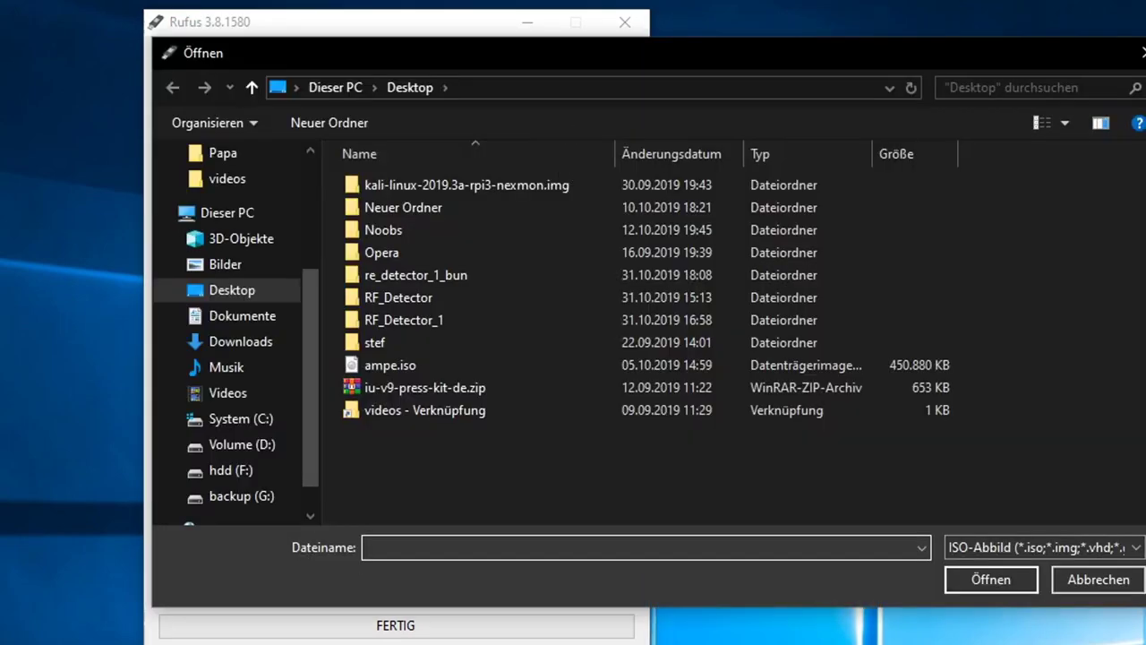
key(Escape)
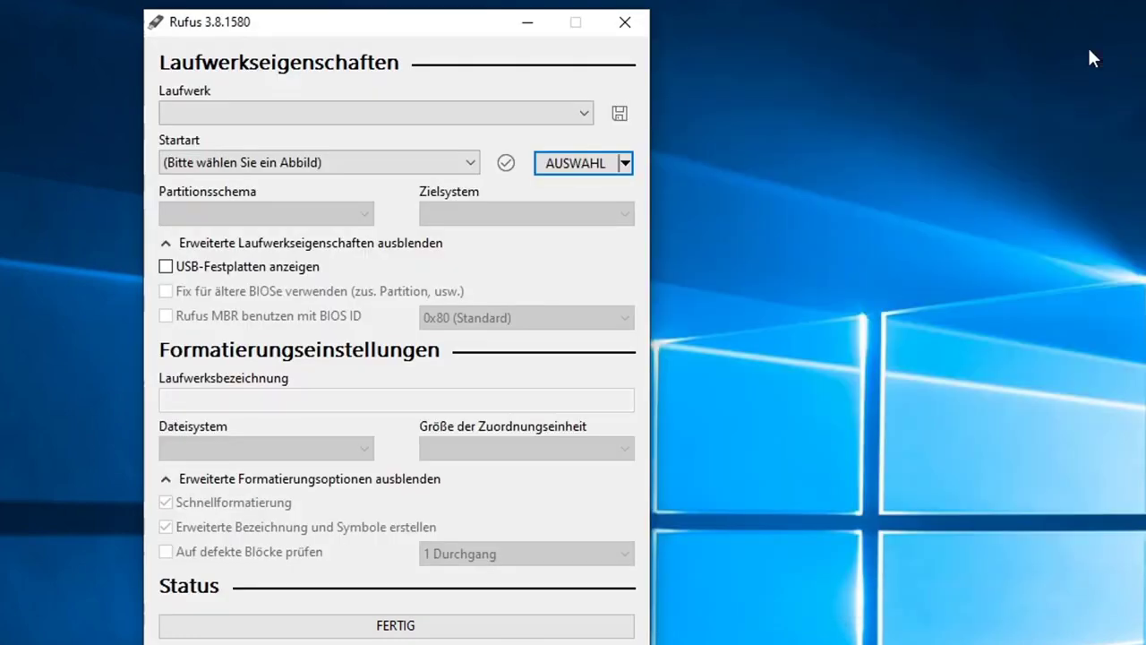
Switch the image source from local selection to DOWNLOAD and start the ISO image download dialog
click(625, 165)
click(625, 165)
click(625, 165)
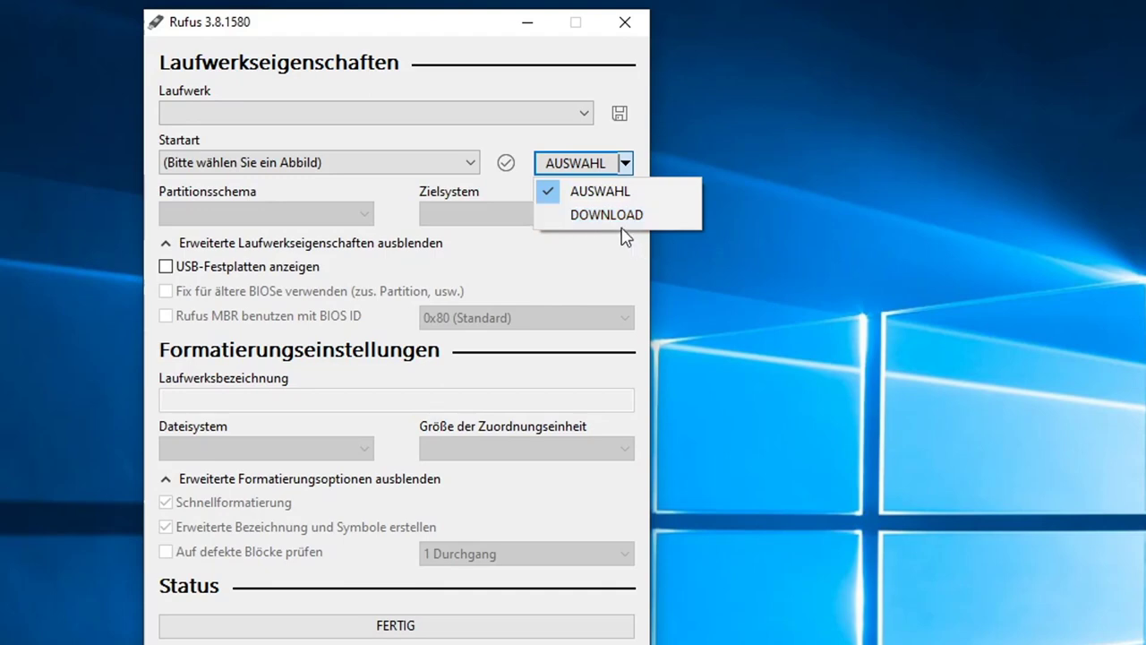
click(614, 216)
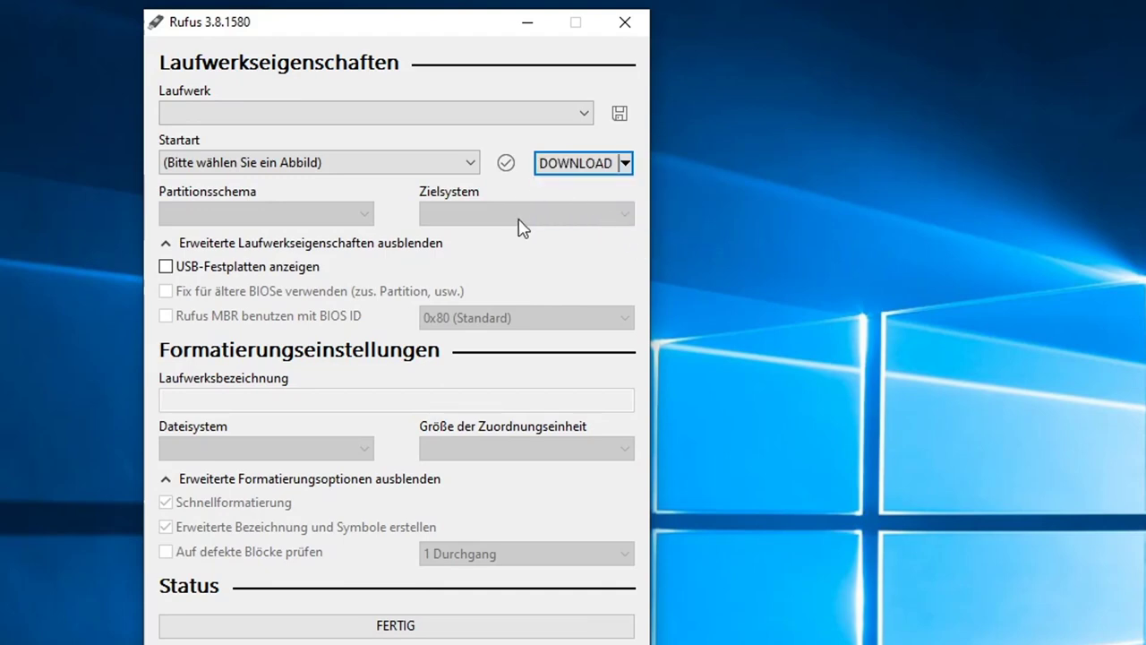
click(385, 162)
click(385, 167)
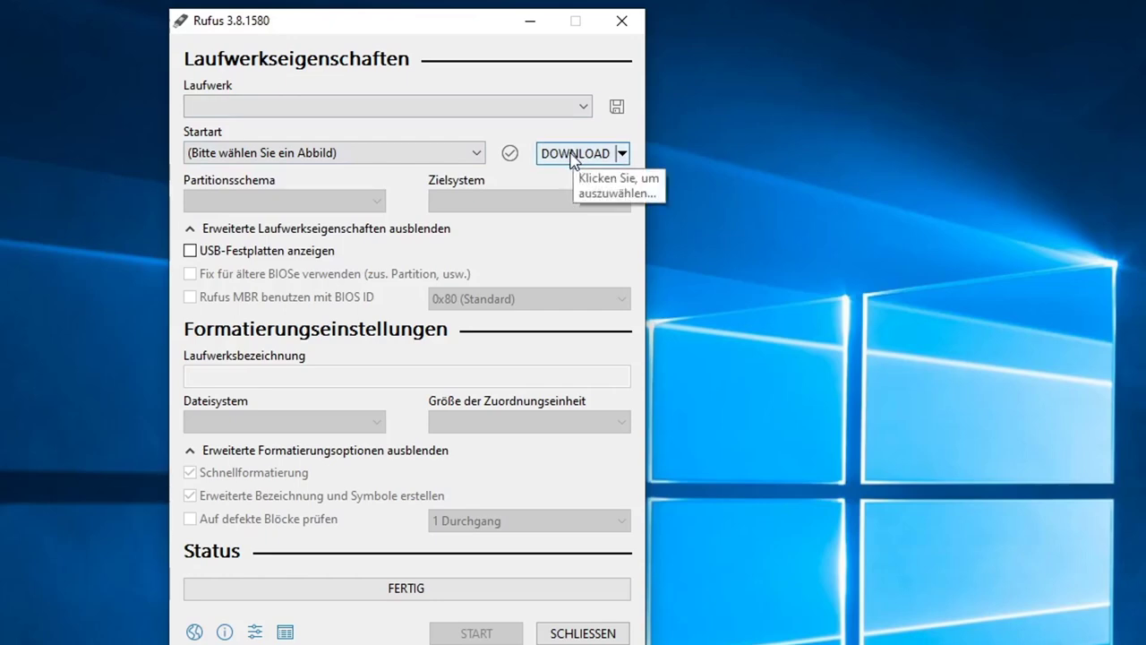
click(573, 154)
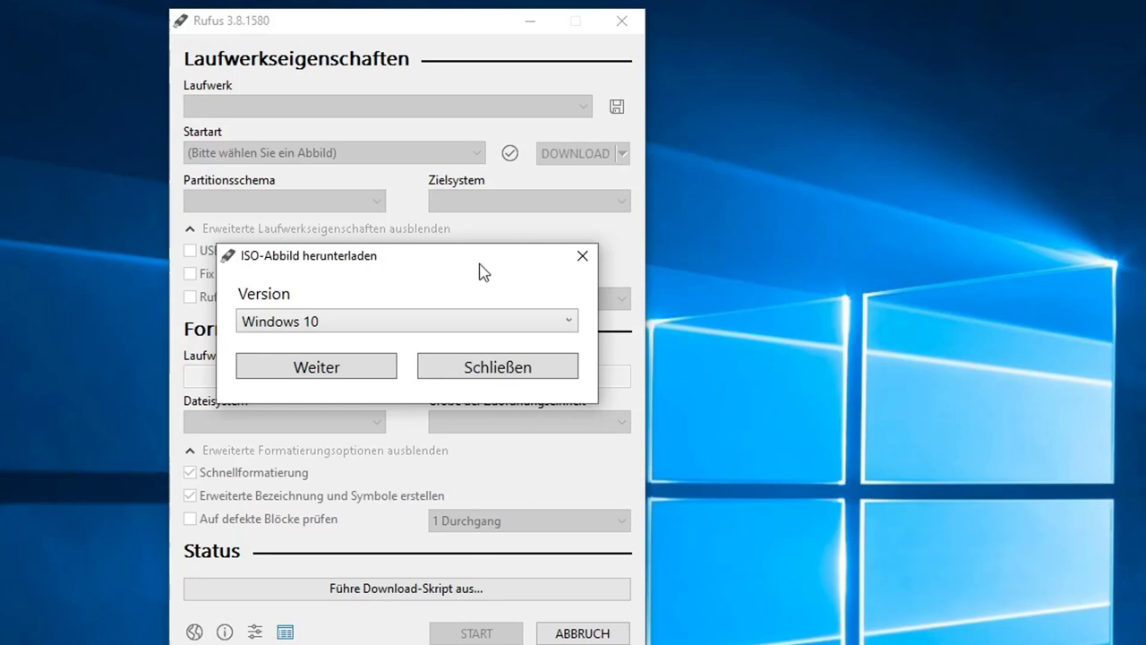
Move the ISO download dialog higher, set the version to Windows 10 and continue to the release choice
drag(379, 269, 400, 93)
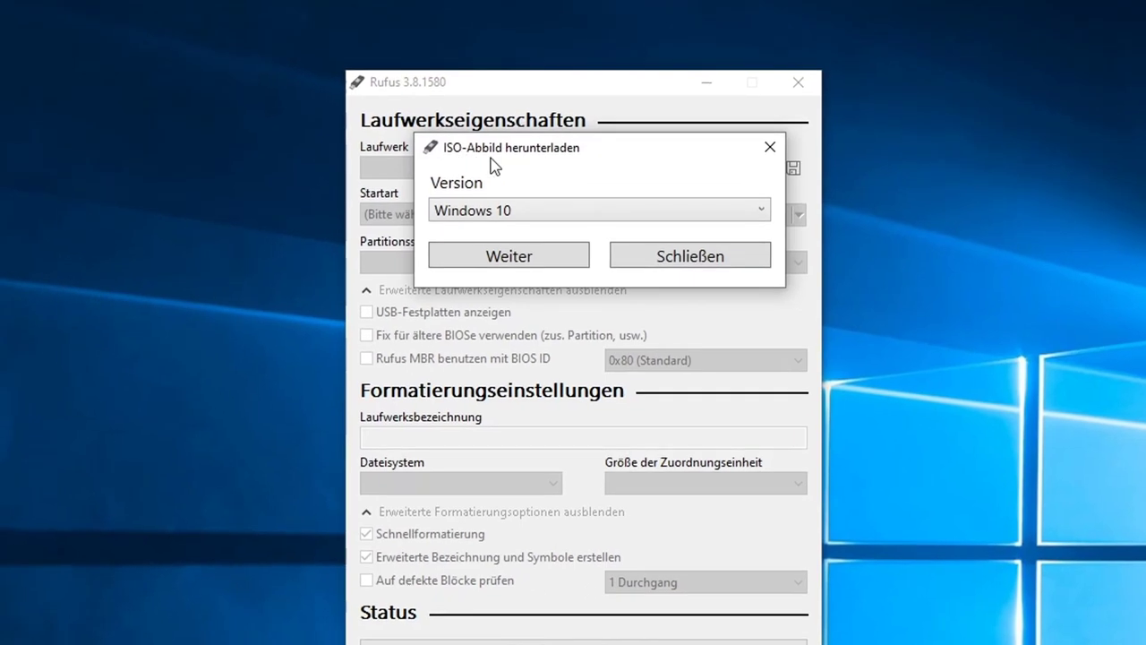
click(529, 215)
click(511, 256)
click(553, 215)
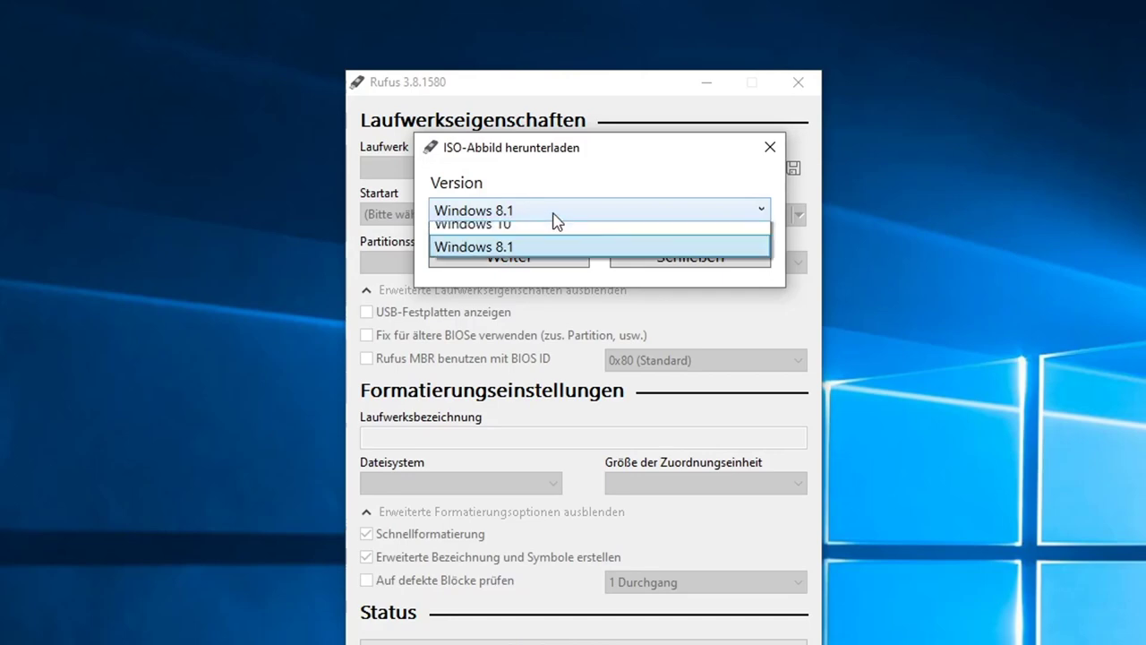
click(504, 235)
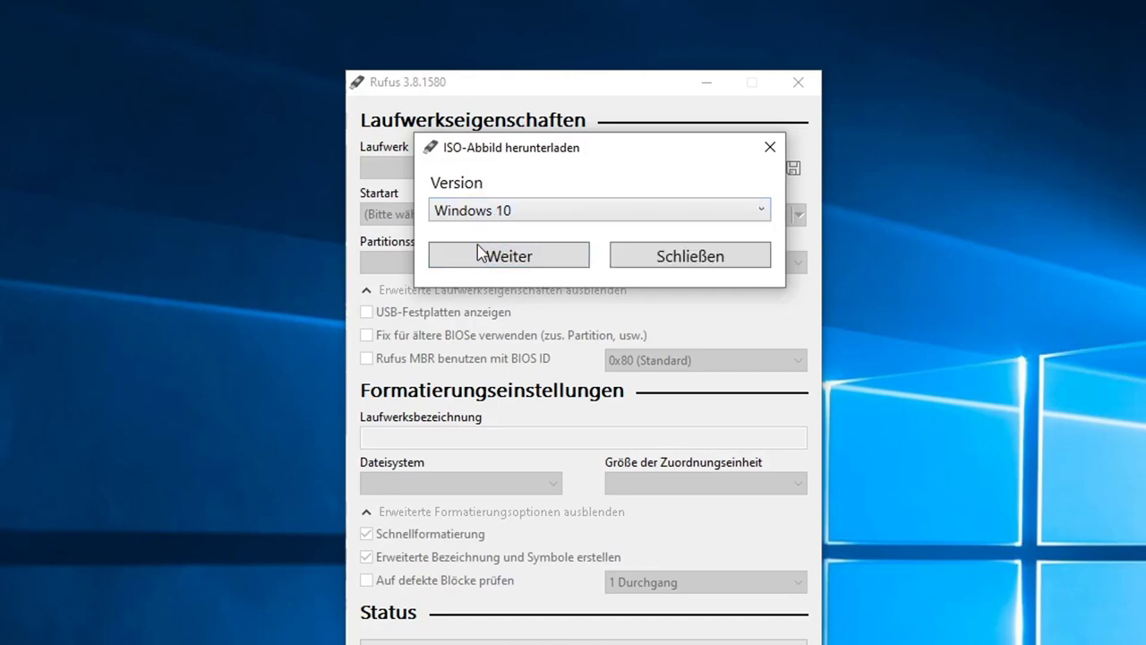
click(517, 264)
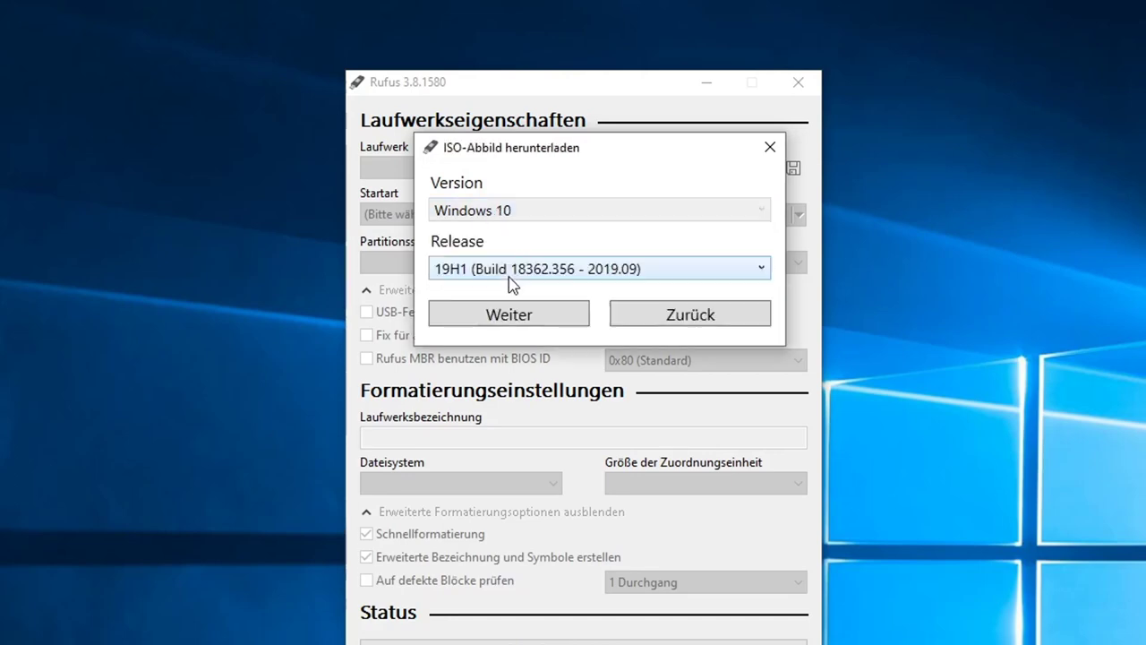
Set the release to 1803 (Build 17134.1 - 2018.04) and continue to the edition choice
click(534, 268)
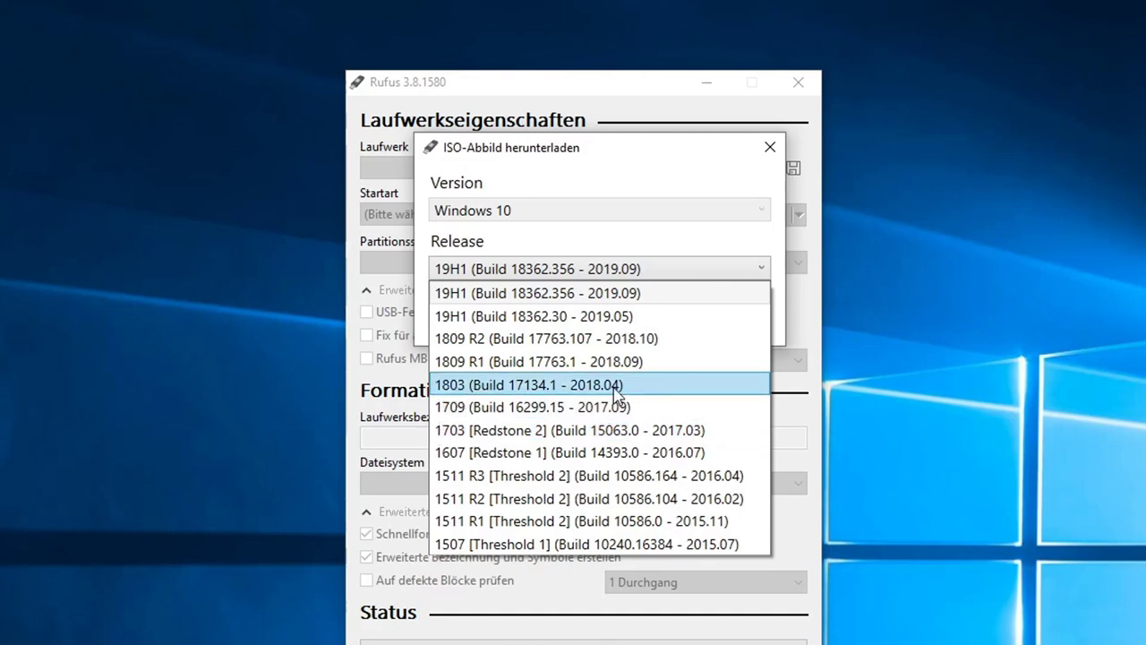
click(455, 388)
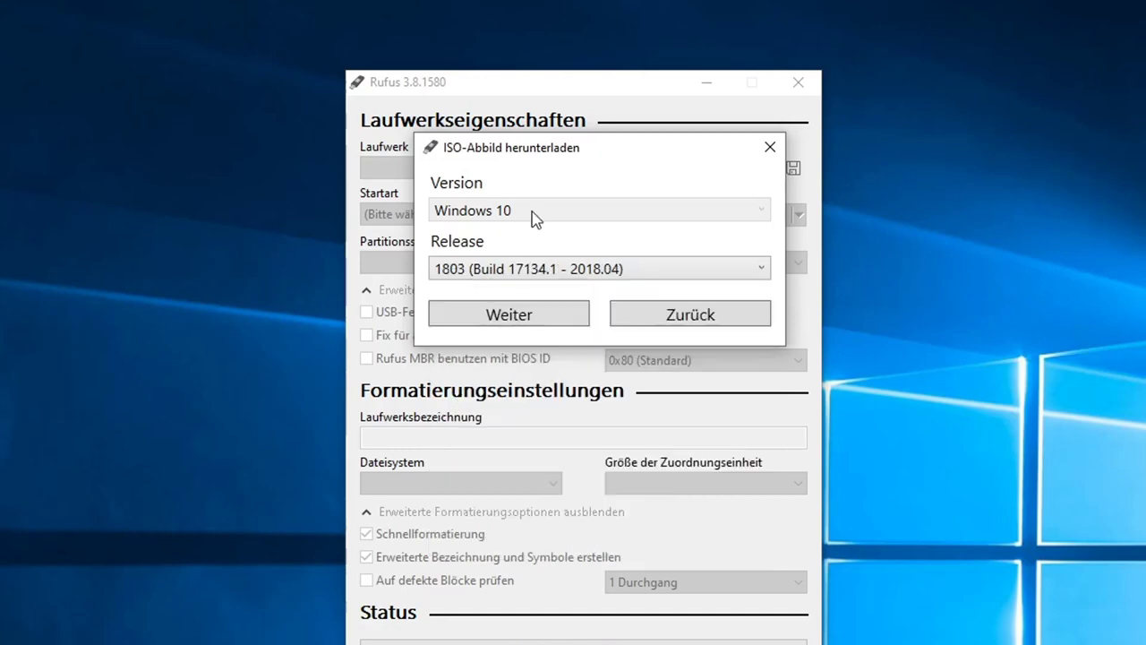
click(498, 315)
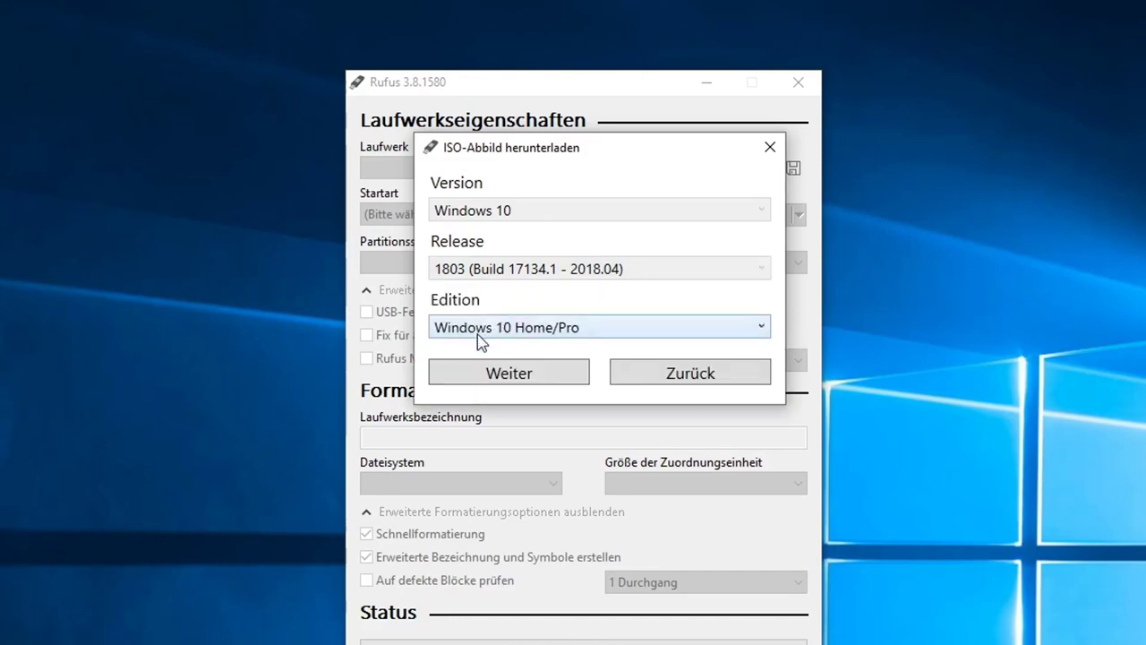
Try the Windows 10 1803 edition, set the edition to Windows 10 Home/Pro and continue to the language choice
click(467, 328)
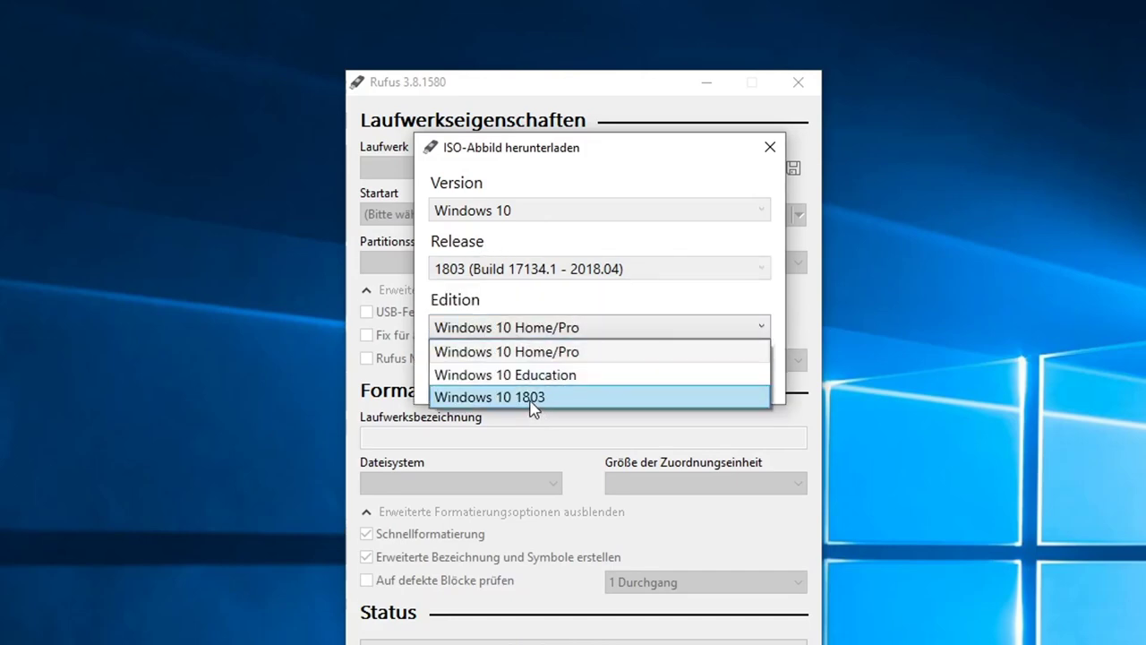
click(515, 398)
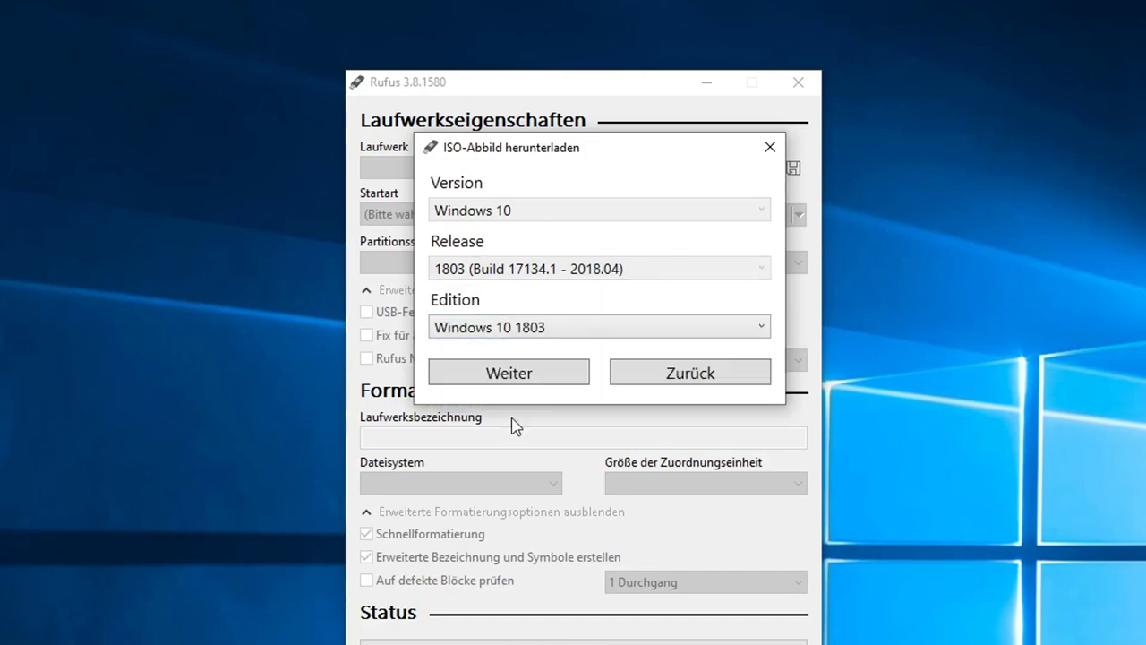
click(566, 337)
click(555, 350)
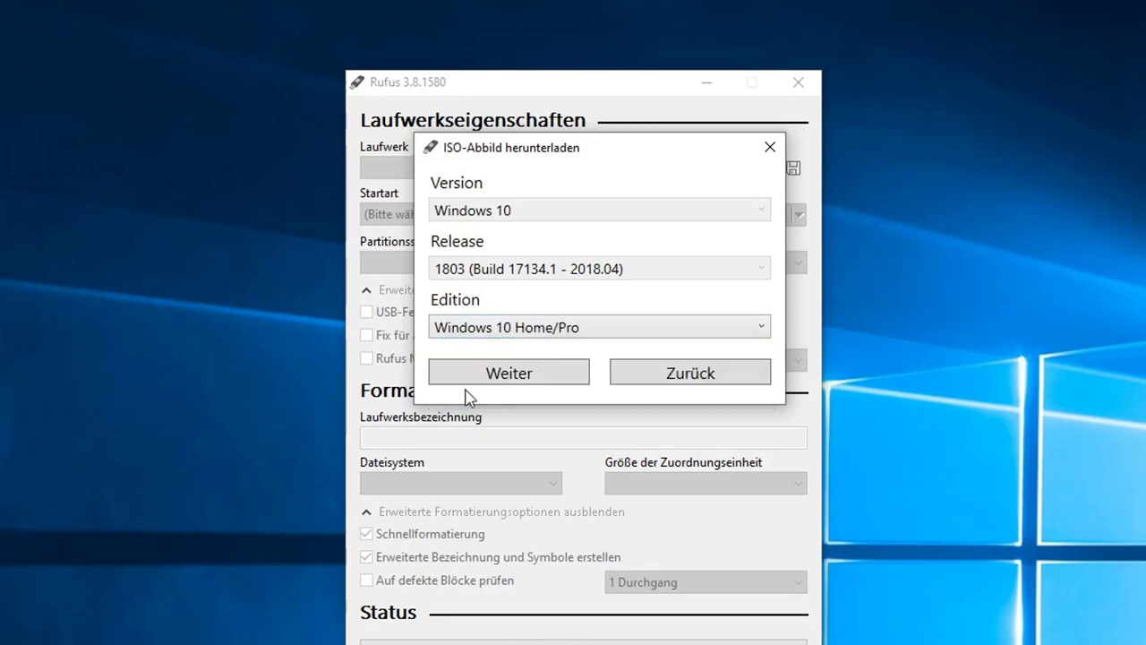
click(580, 333)
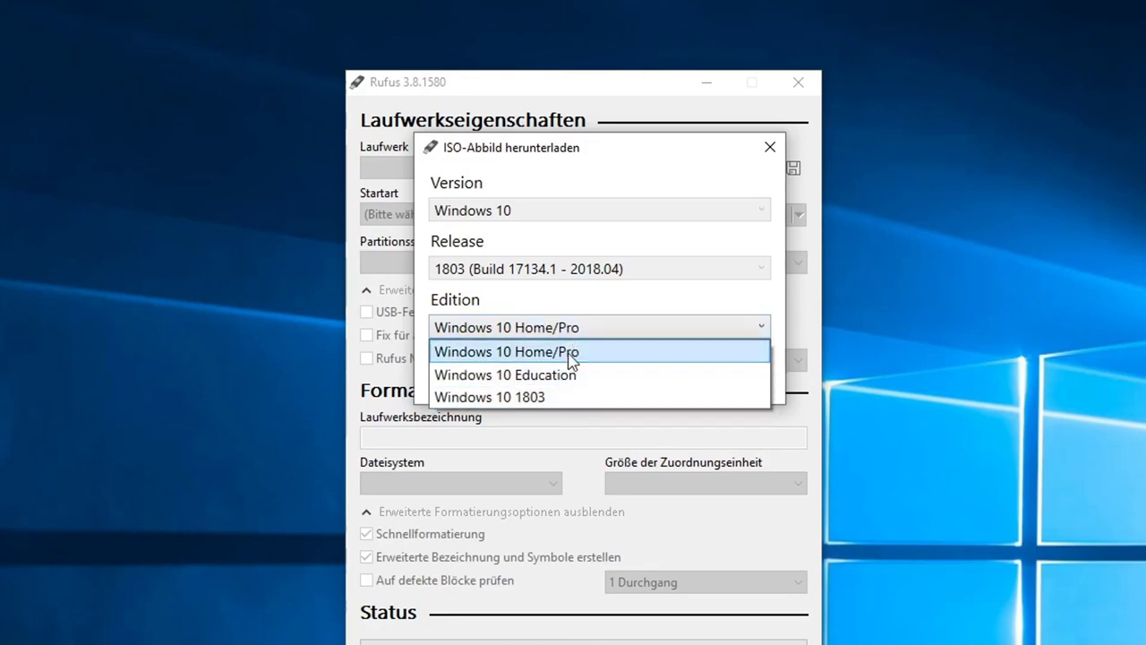
click(582, 351)
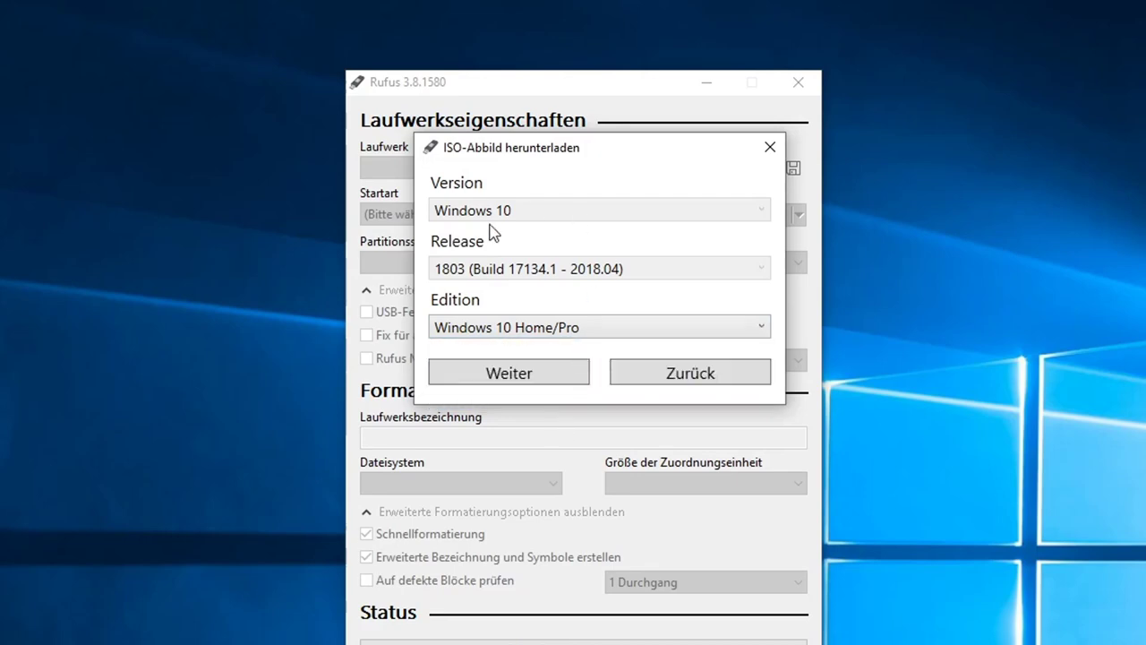
click(515, 387)
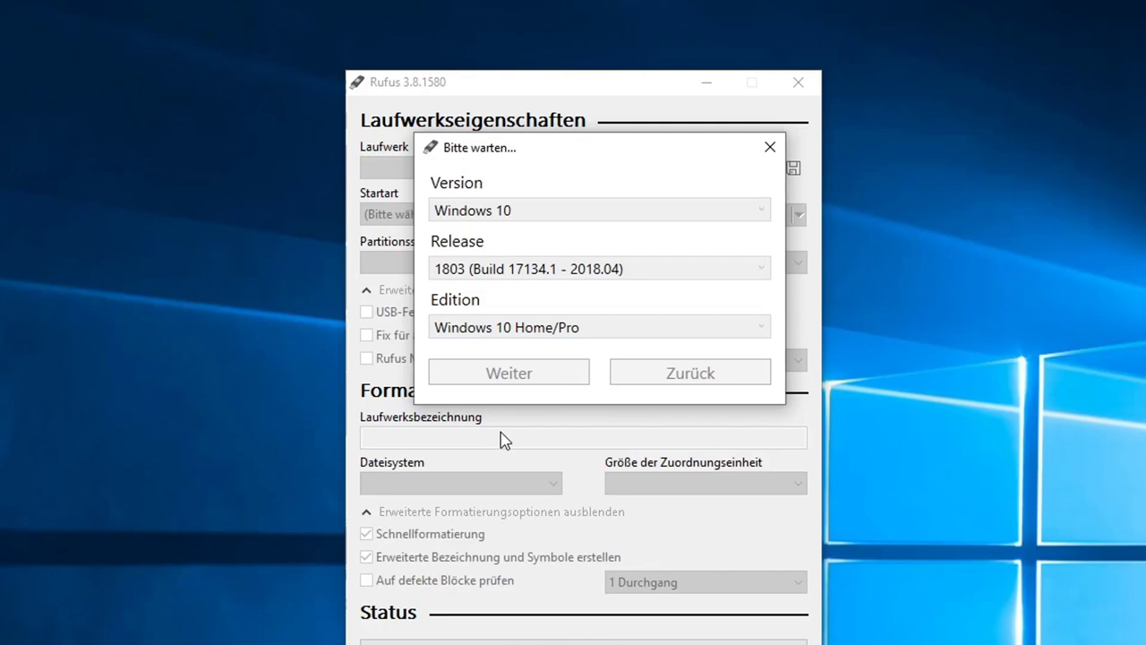
Look through the available languages, keep Deutsch and continue to the architecture choice
click(491, 387)
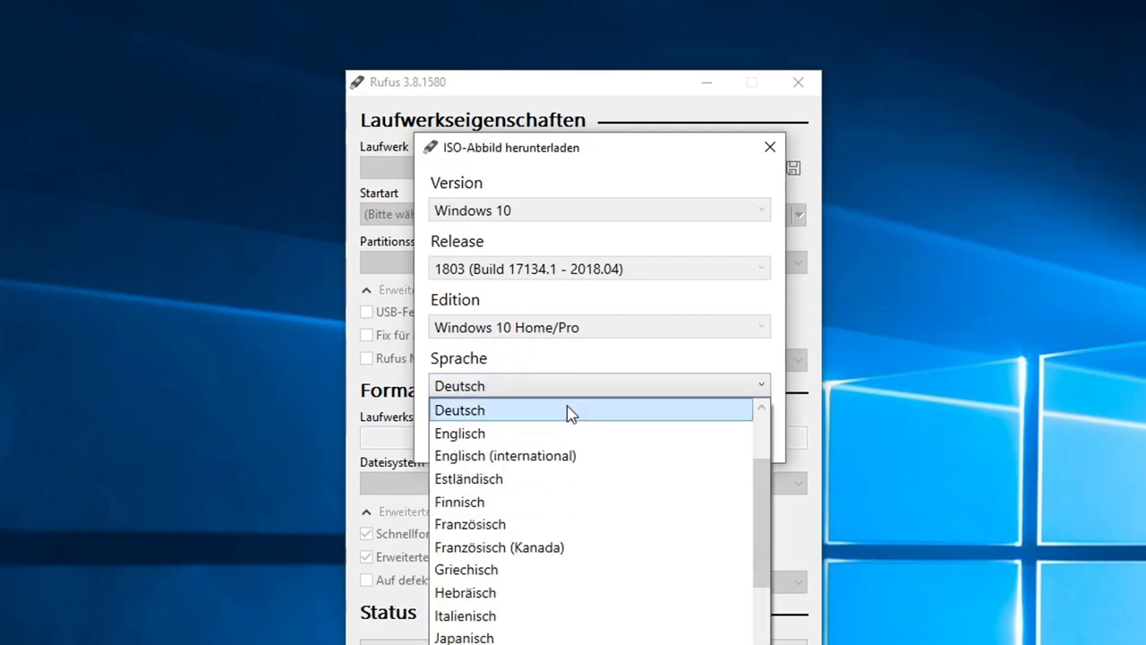
scroll(492, 591, up, 2)
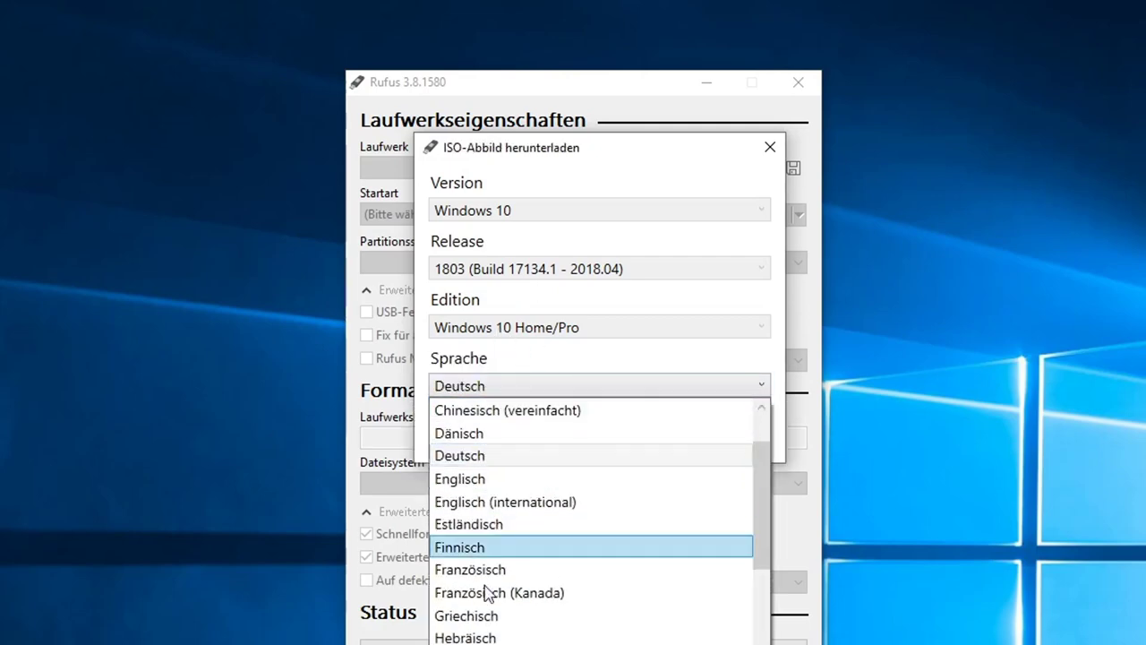
click(509, 371)
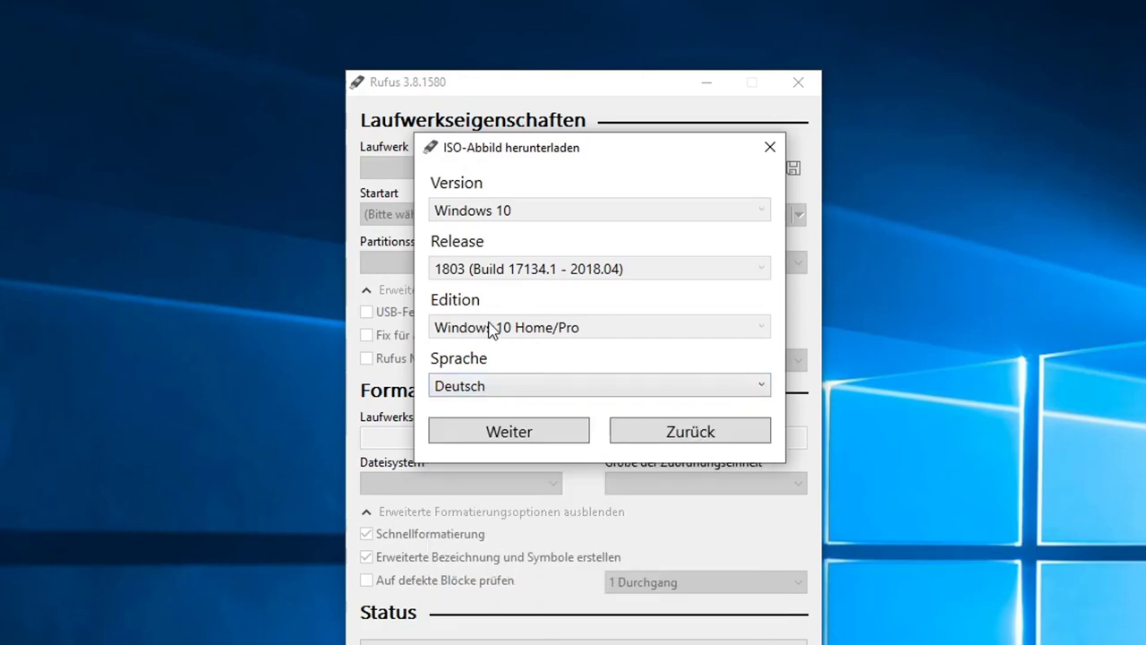
click(537, 433)
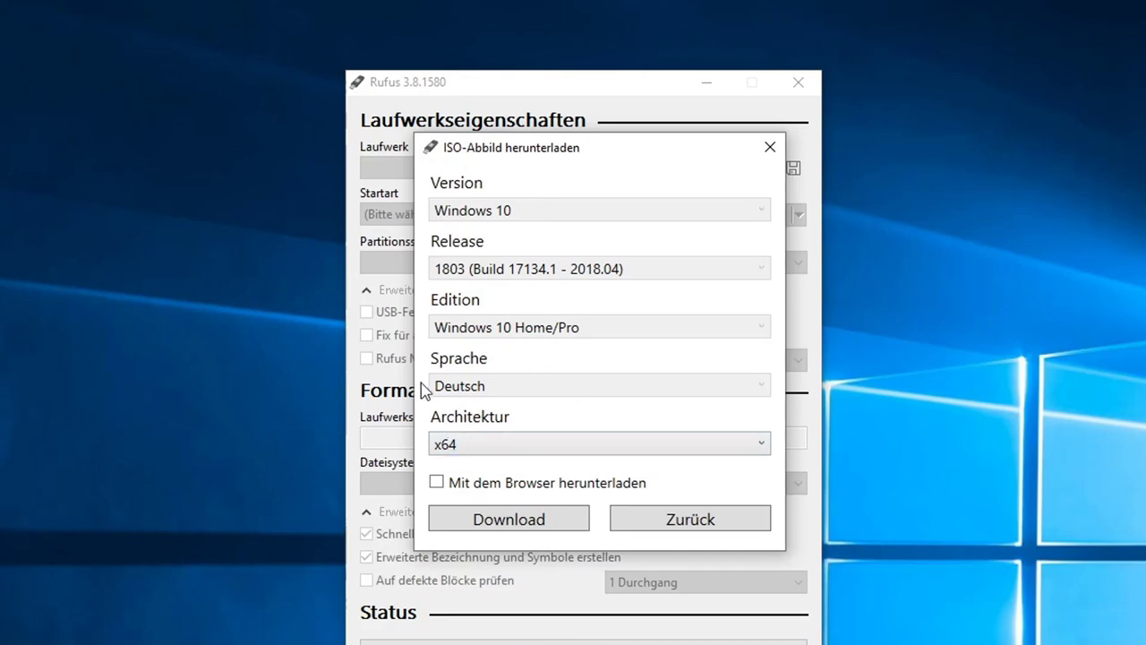
Set the architecture to x64 and turn off the option to download with the browser
click(492, 440)
click(477, 469)
click(482, 447)
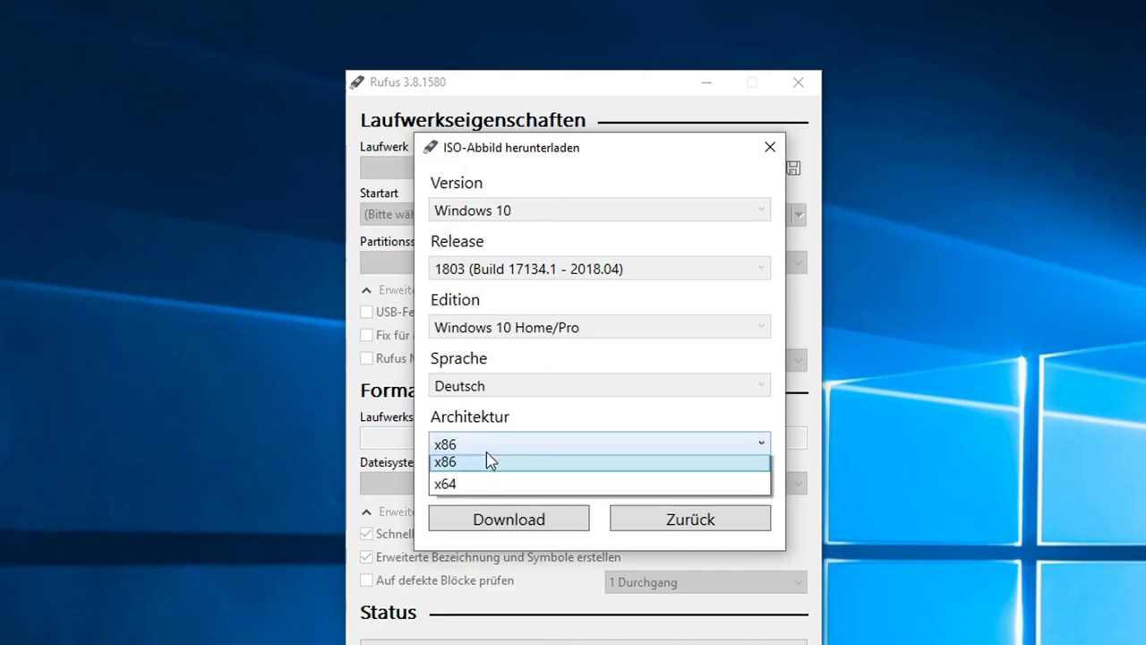
click(464, 488)
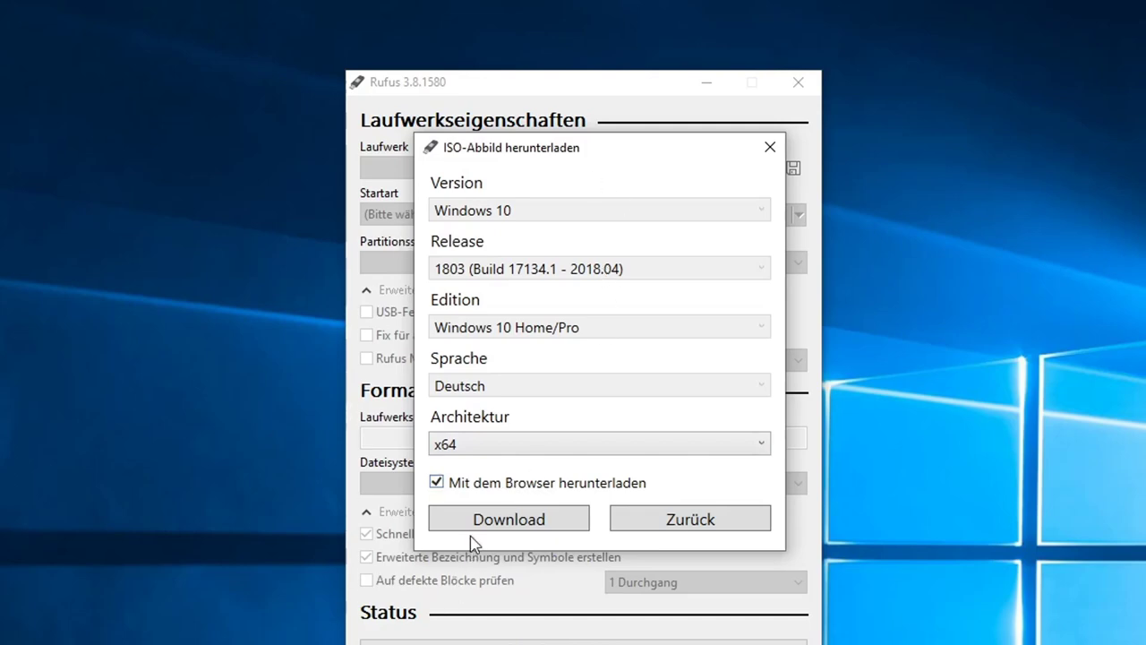
click(442, 486)
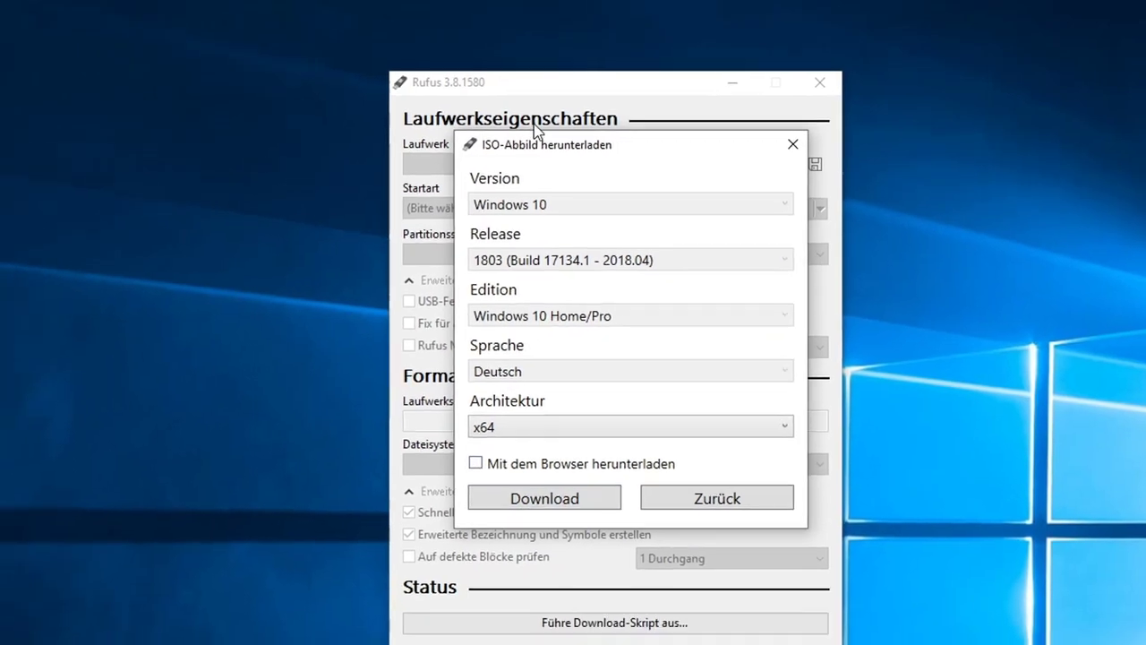
Start the ISO download and save it to the Desktop as Win10_1803_German_x64.iso
click(545, 498)
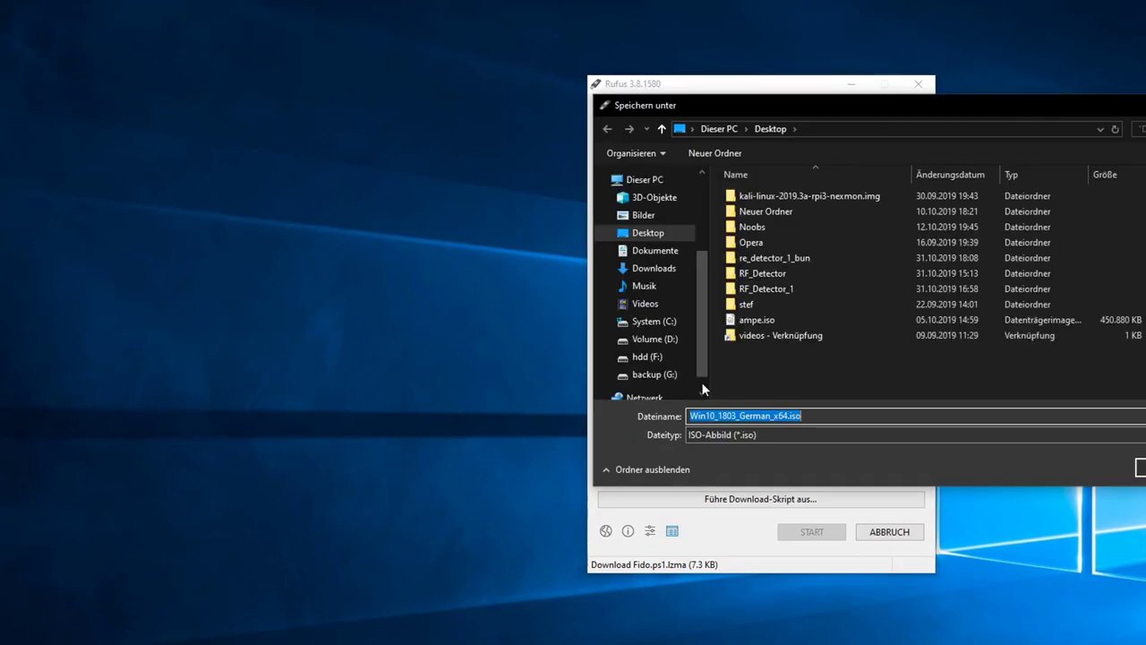
click(643, 235)
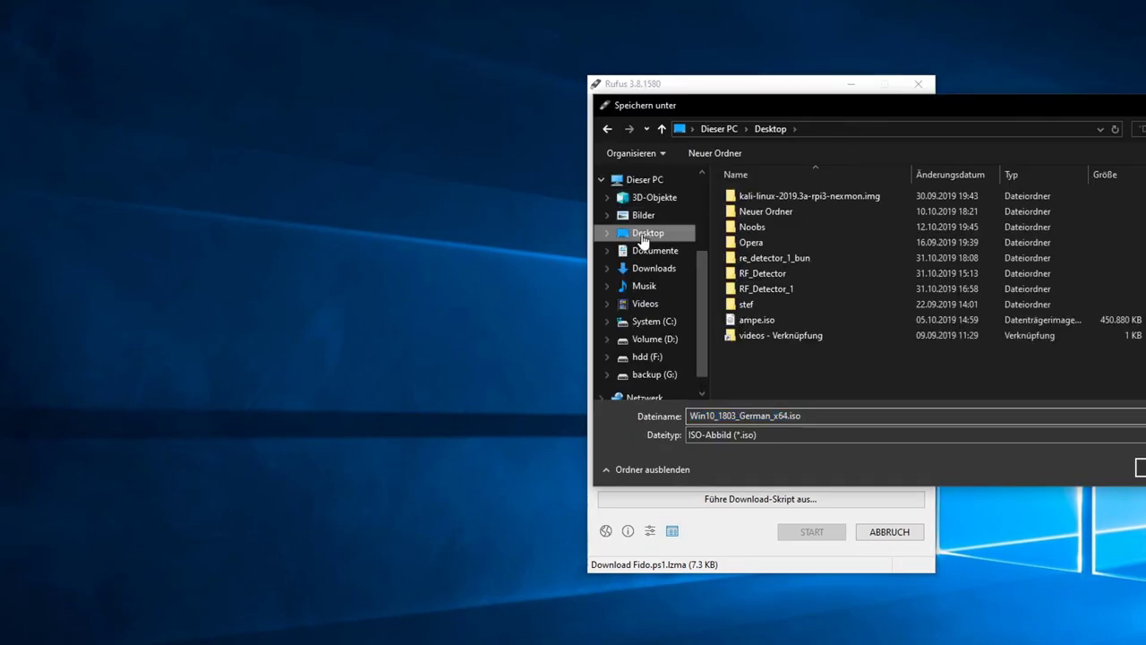
click(1142, 467)
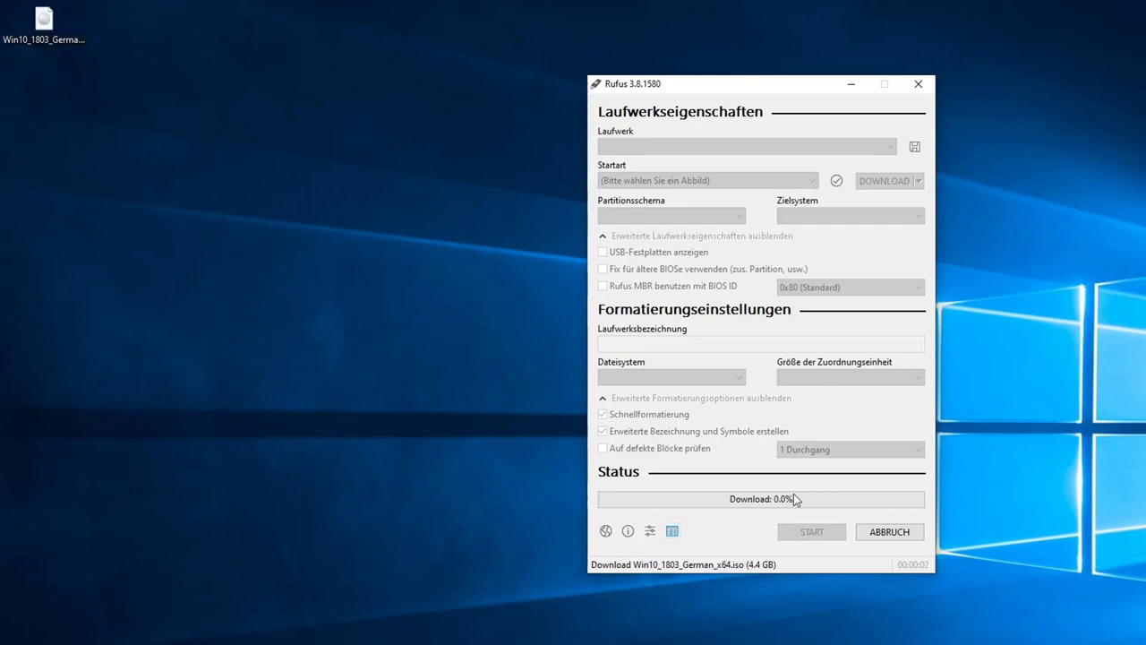
Move the Win10_1803_German_x64.iso icon out of the desktop corner into the free area beside the Rufus window
drag(54, 22, 381, 197)
drag(295, 140, 434, 324)
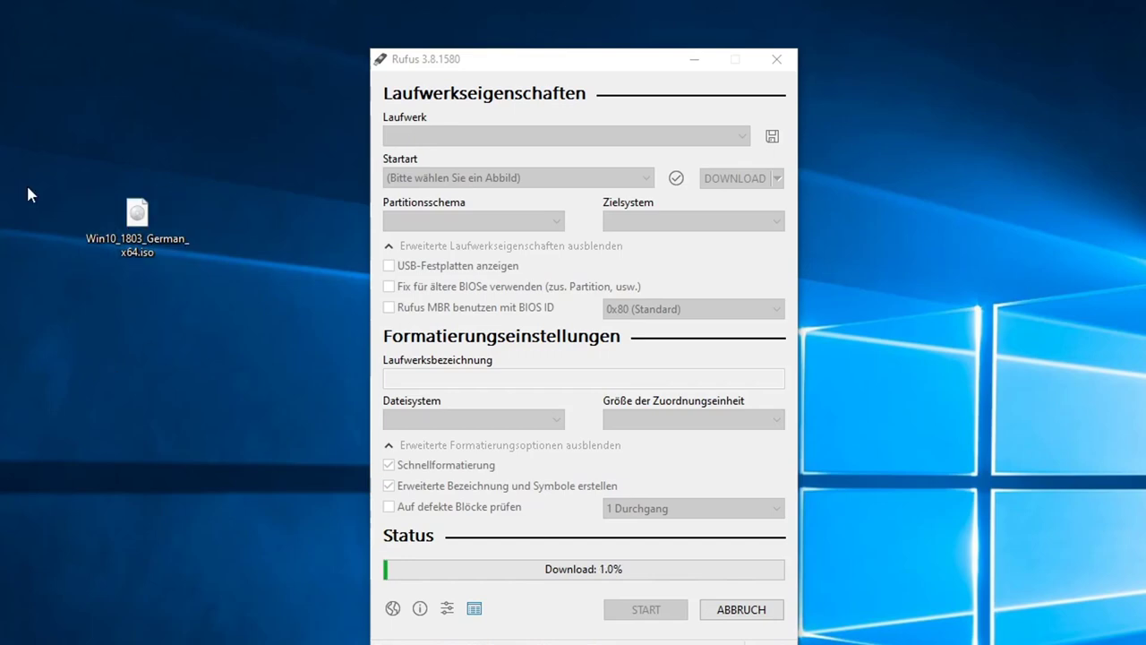
click(235, 337)
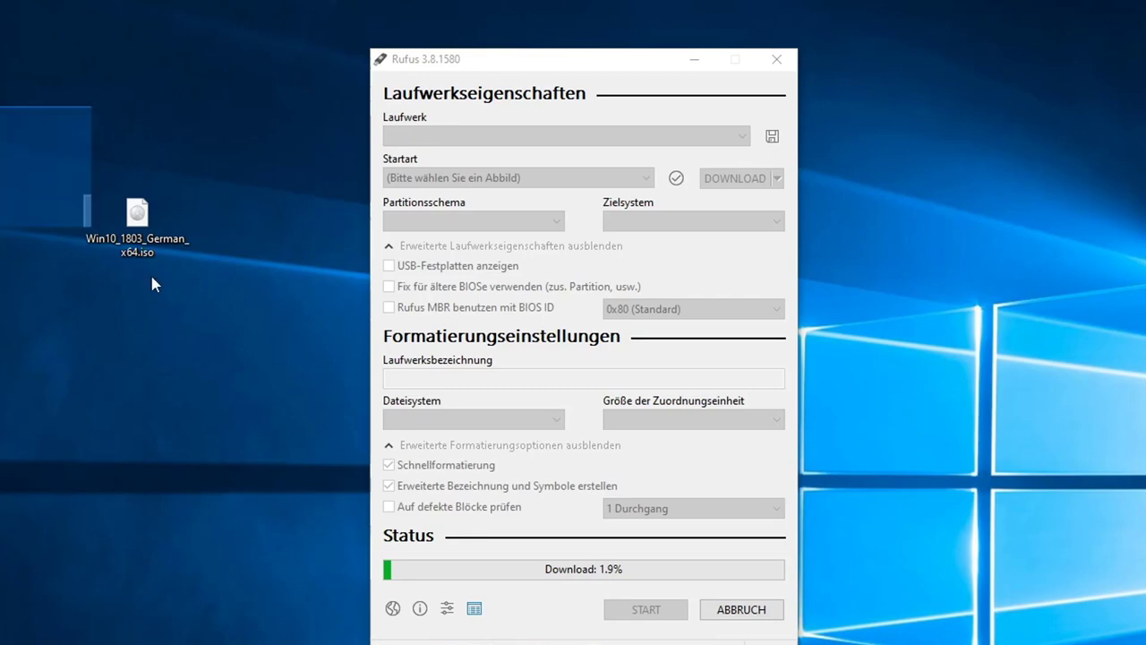
Move the Rufus window clear of the rufus-3.8.exe icon and select the Win10_1803_German_x64.iso file on the desktop
drag(449, 68, 578, 36)
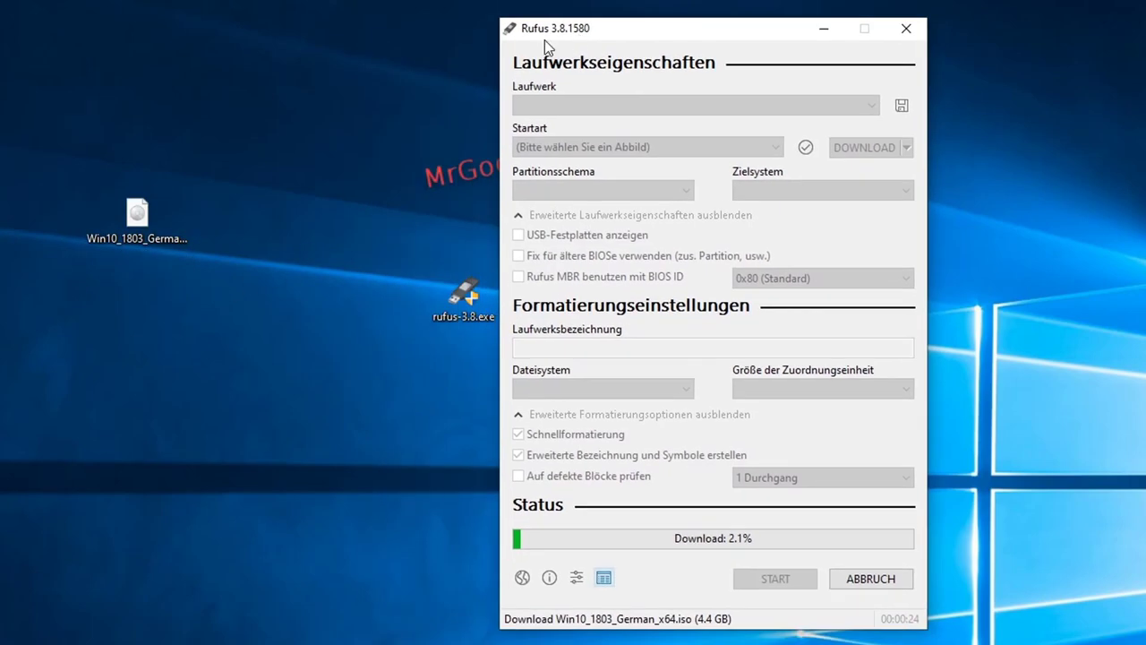
drag(663, 27, 779, 160)
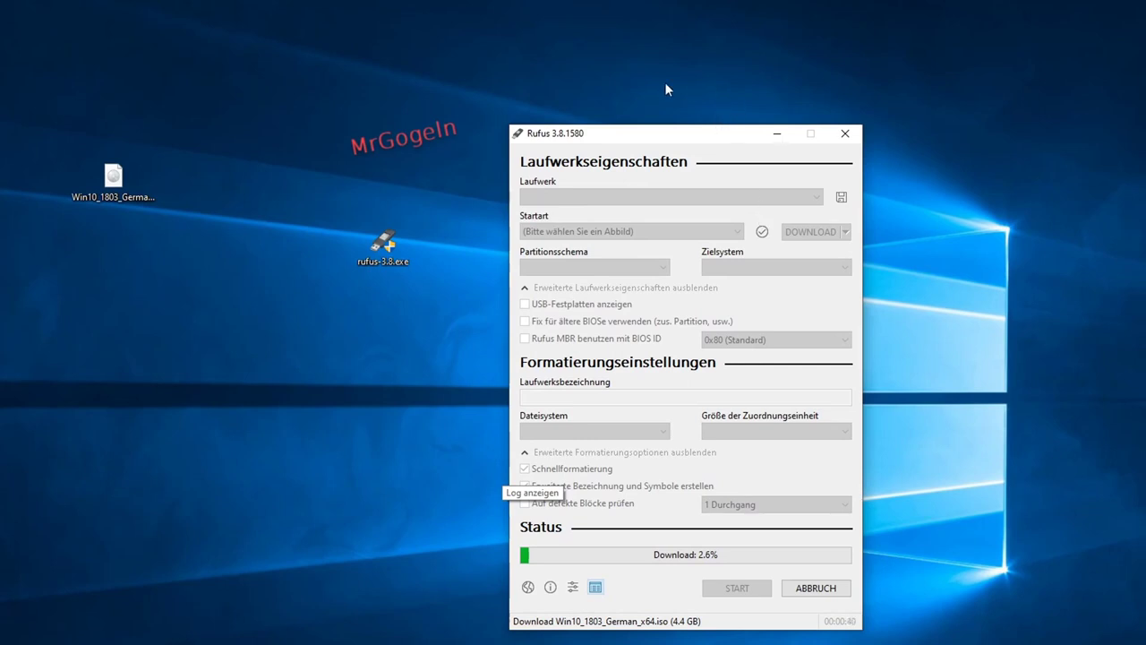
drag(587, 139, 562, 169)
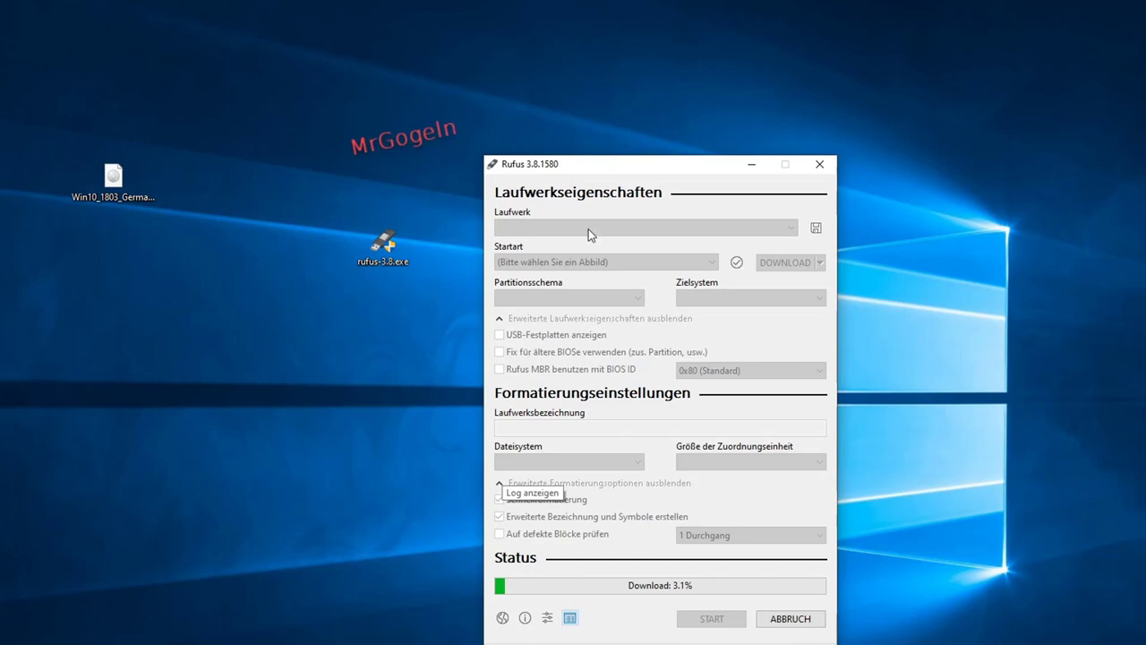
drag(34, 85, 229, 345)
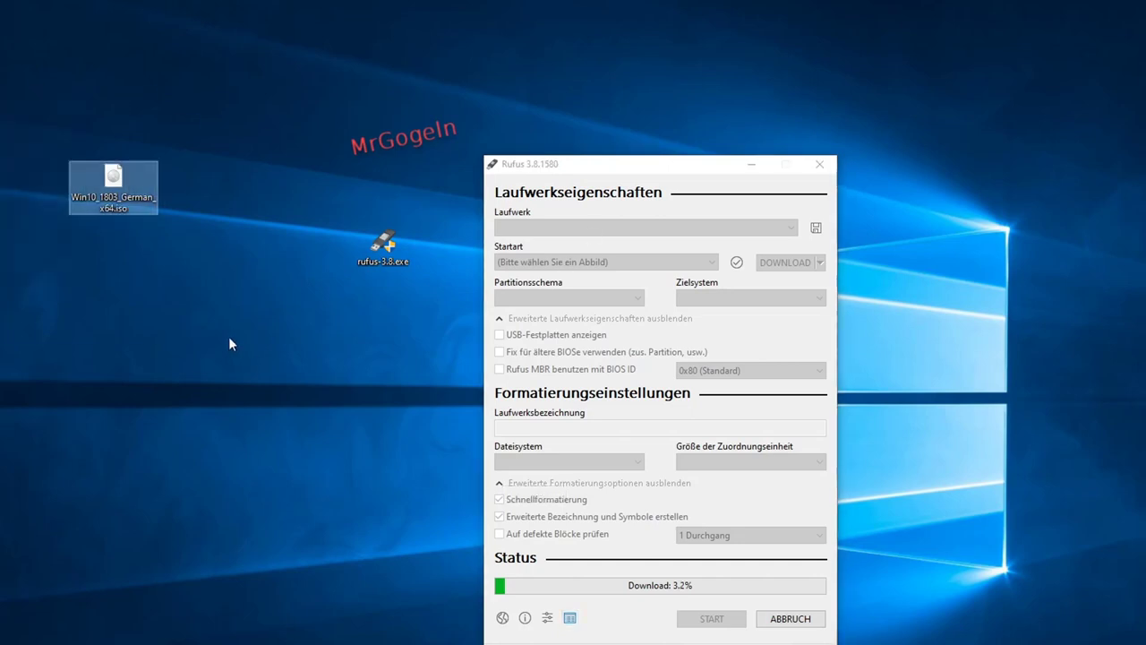